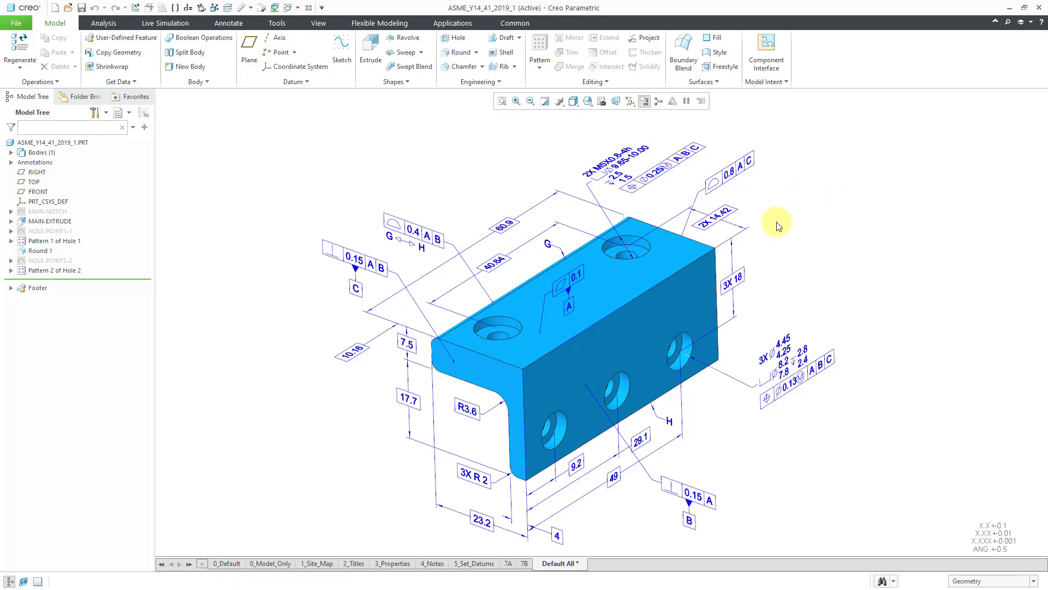
Step: Rotate the annotated bracket to see its counterbored holes and callouts from another angle
{"action": "mouse_move", "coordinate": [776, 221]}
{"action": "middle_mouse_down"}
{"action": "mouse_move", "coordinate": [799, 198]}
{"action": "mouse_move", "coordinate": [747, 214]}
{"action": "mouse_move", "coordinate": [732, 304]}
{"action": "middle_mouse_up"}
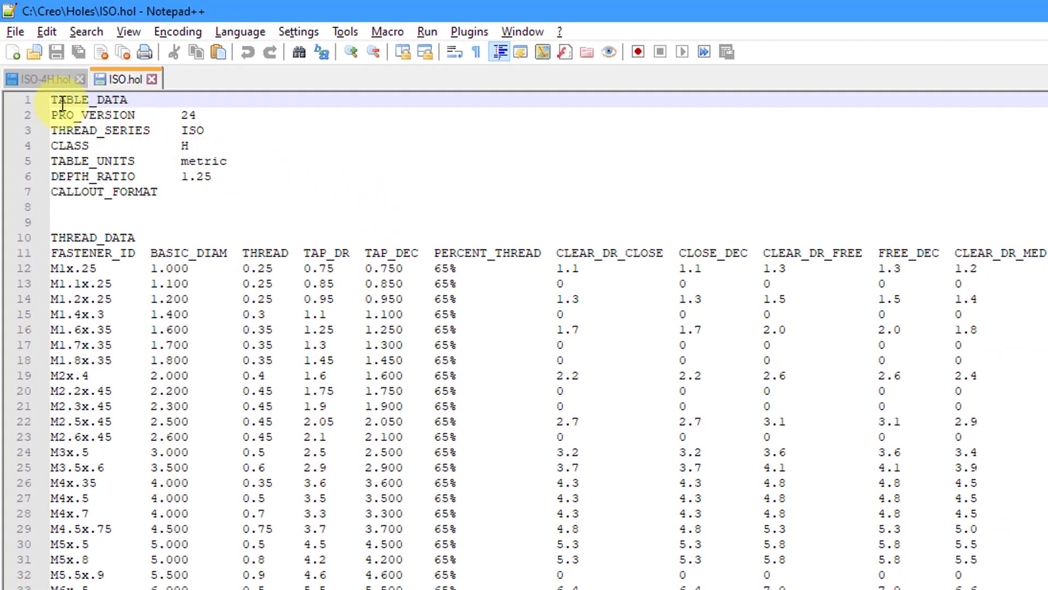
Step: Switch to ISO-4H.hol and select the {0:&PATTERN_NO}X prefix of its CALLOUT_FORMAT line
{"action": "left_click", "coordinate": [38, 80]}
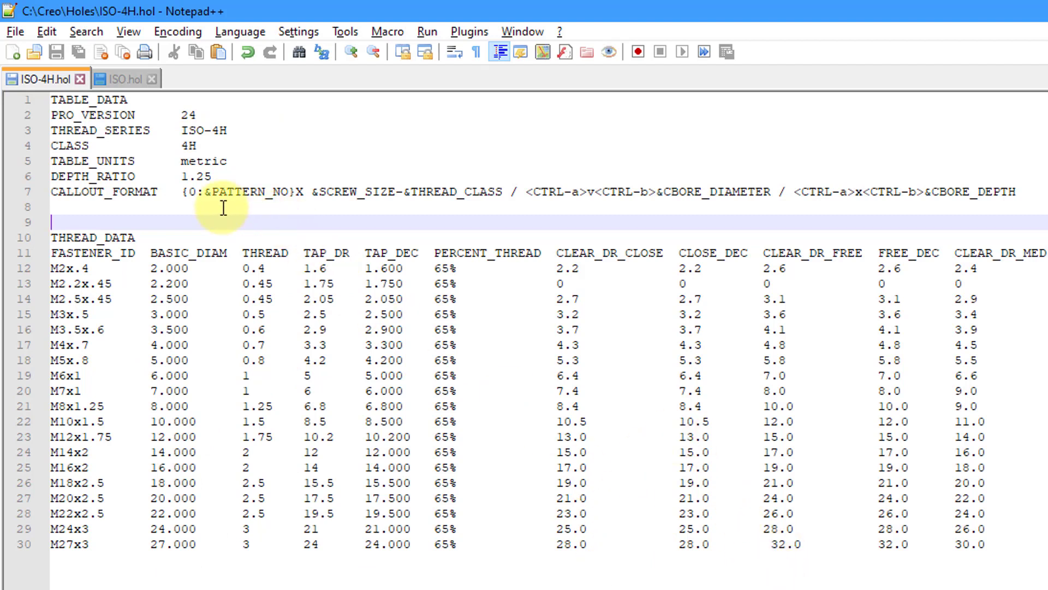
{"action": "left_click_drag", "start_coordinate": [182, 191], "coordinate": [1038, 202]}
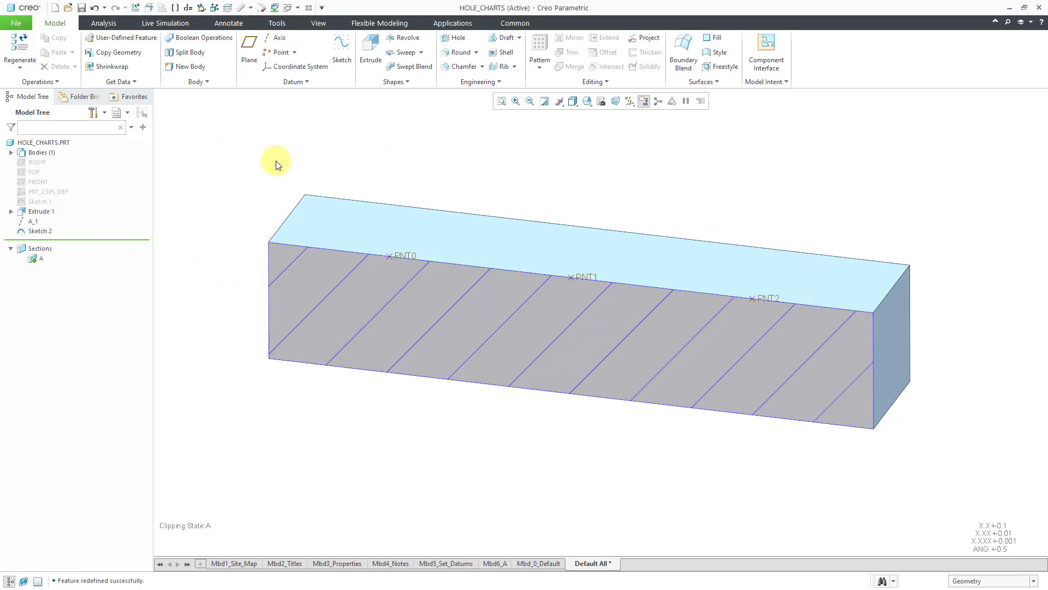
Step: Create a standard hole with ISO-4H thread type, M5x.8 screw size and a counterbore
{"action": "left_click", "coordinate": [458, 41]}
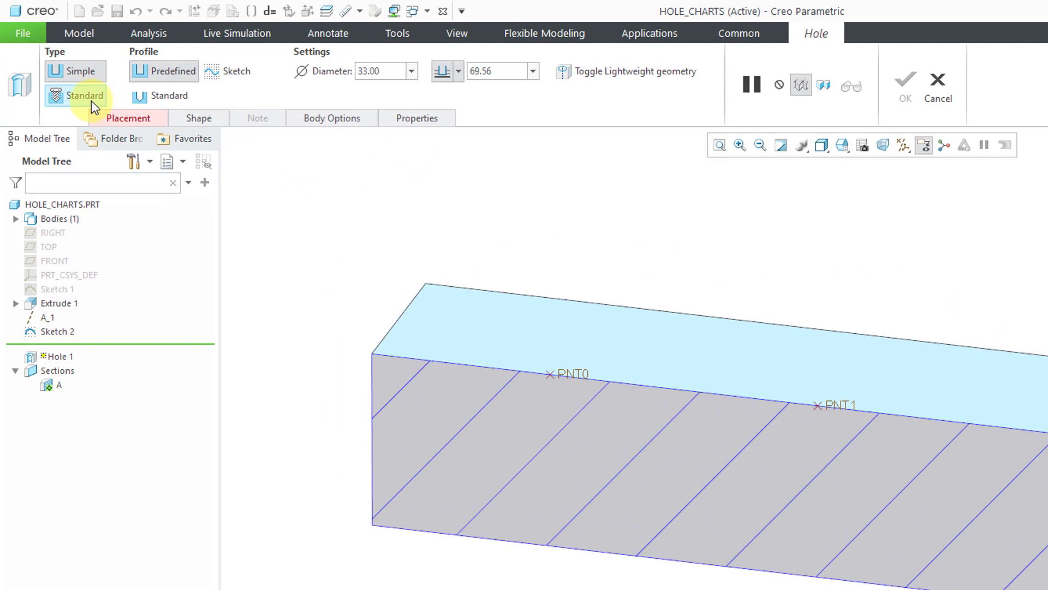
{"action": "left_click", "coordinate": [90, 100]}
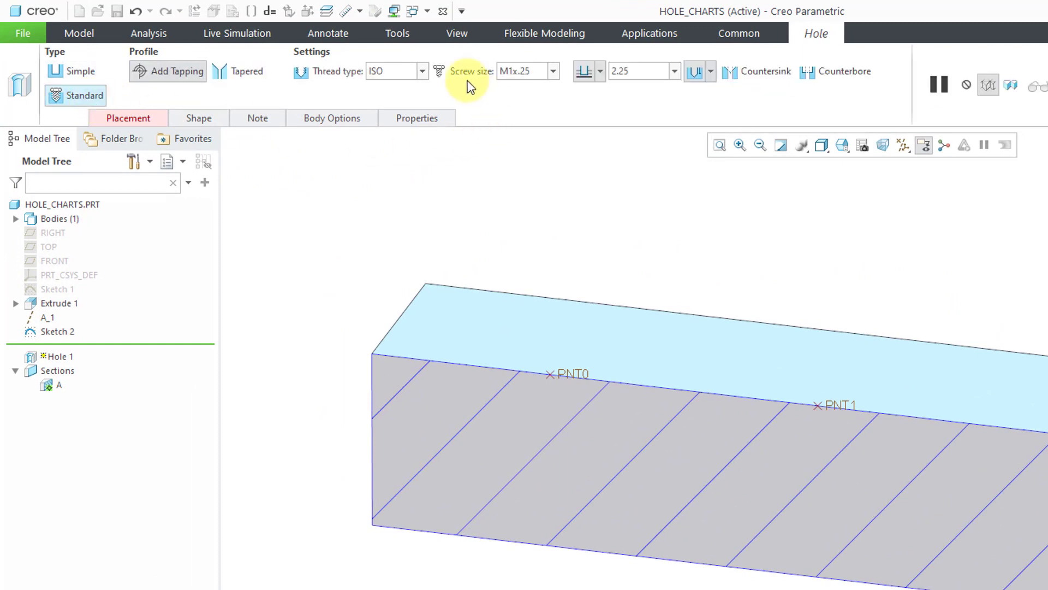
{"action": "left_click", "coordinate": [425, 73]}
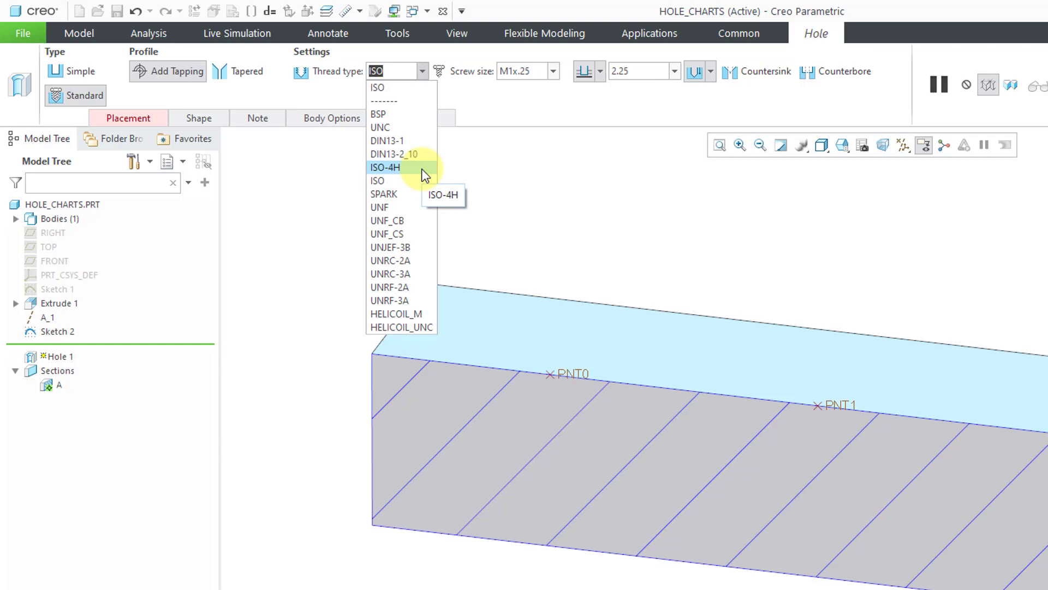
{"action": "left_click", "coordinate": [422, 169]}
{"action": "left_click", "coordinate": [554, 71]}
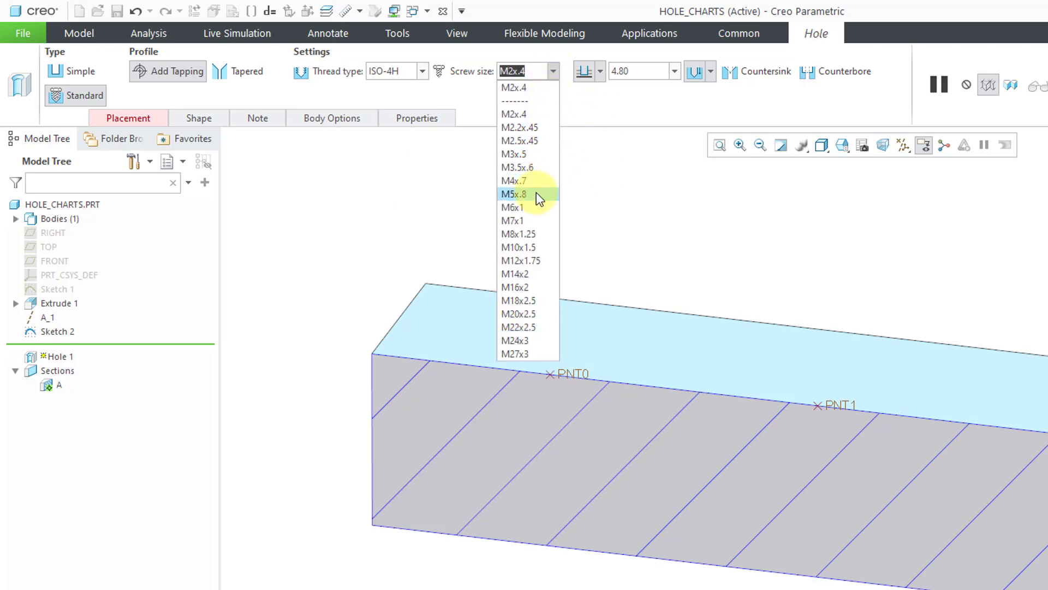
{"action": "left_click", "coordinate": [536, 195]}
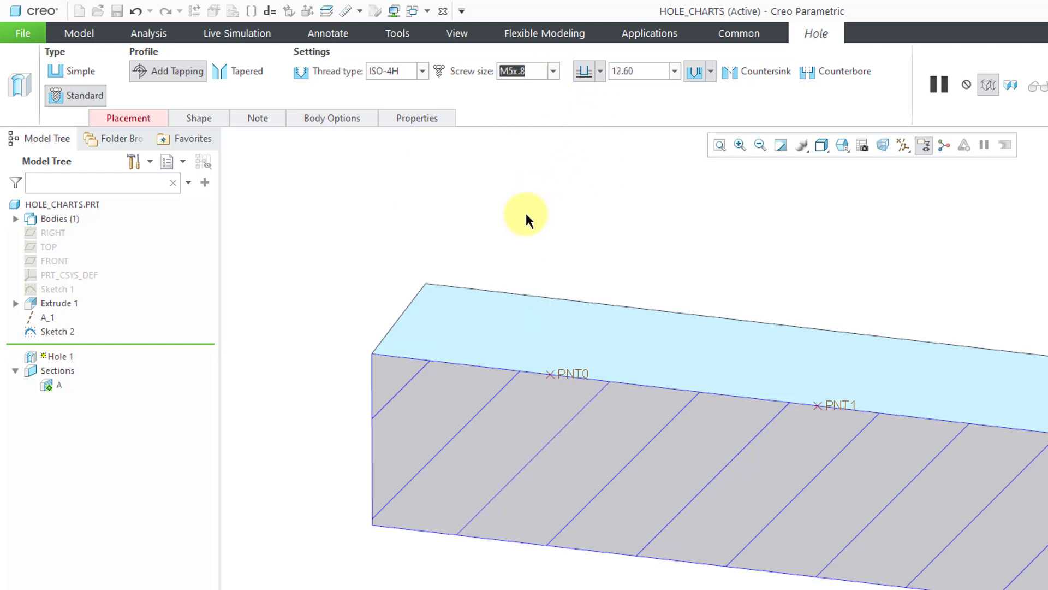
{"action": "left_click", "coordinate": [855, 74]}
Step: Place the hole at PNT0 and review its shape dimensions and HOLE_1 parameters
{"action": "left_click", "coordinate": [582, 374]}
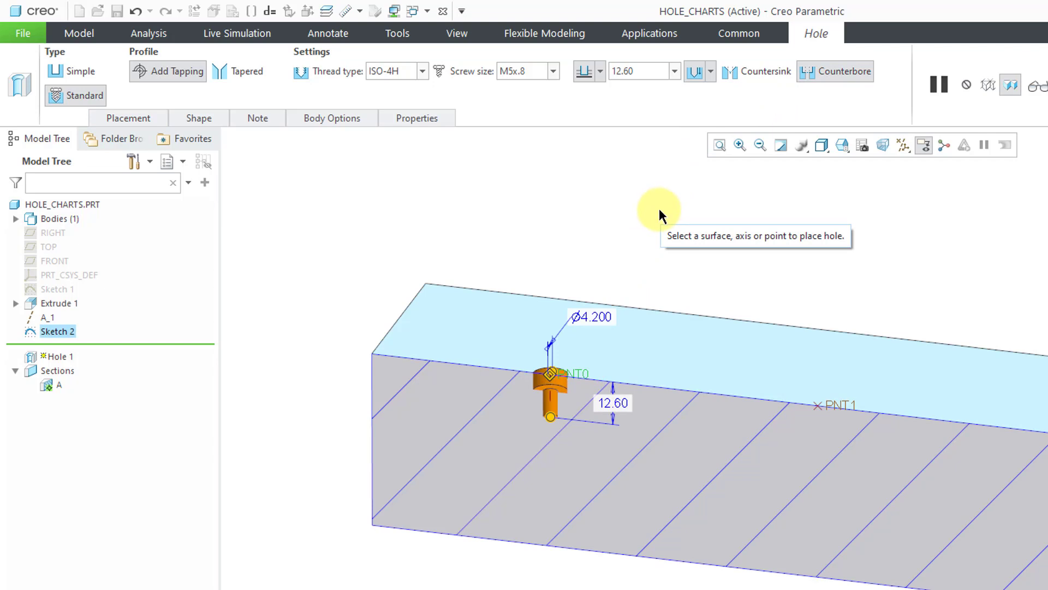
{"action": "left_click", "coordinate": [205, 118]}
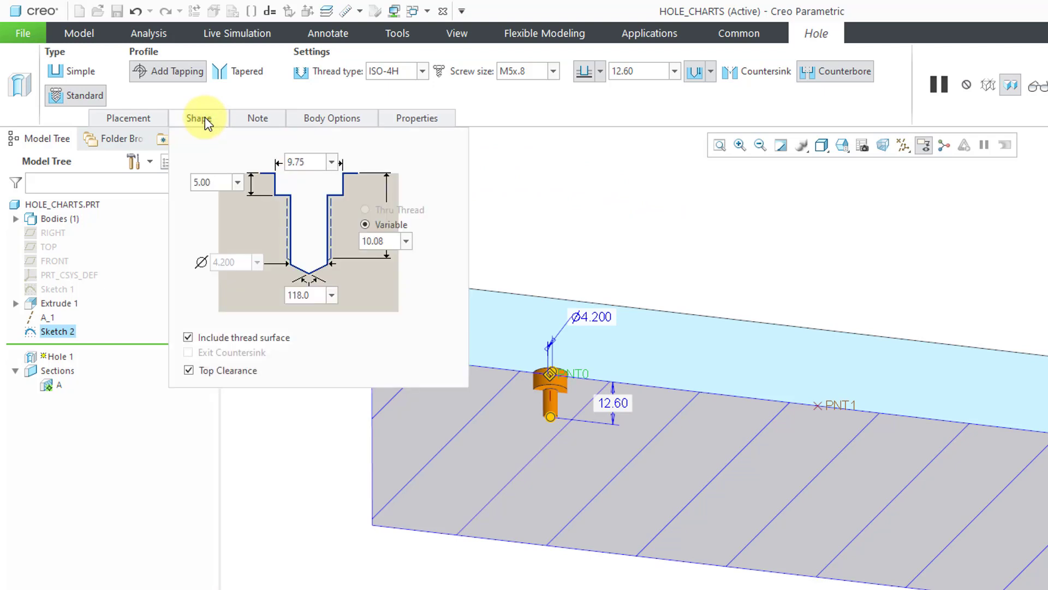
{"action": "left_click", "coordinate": [430, 119]}
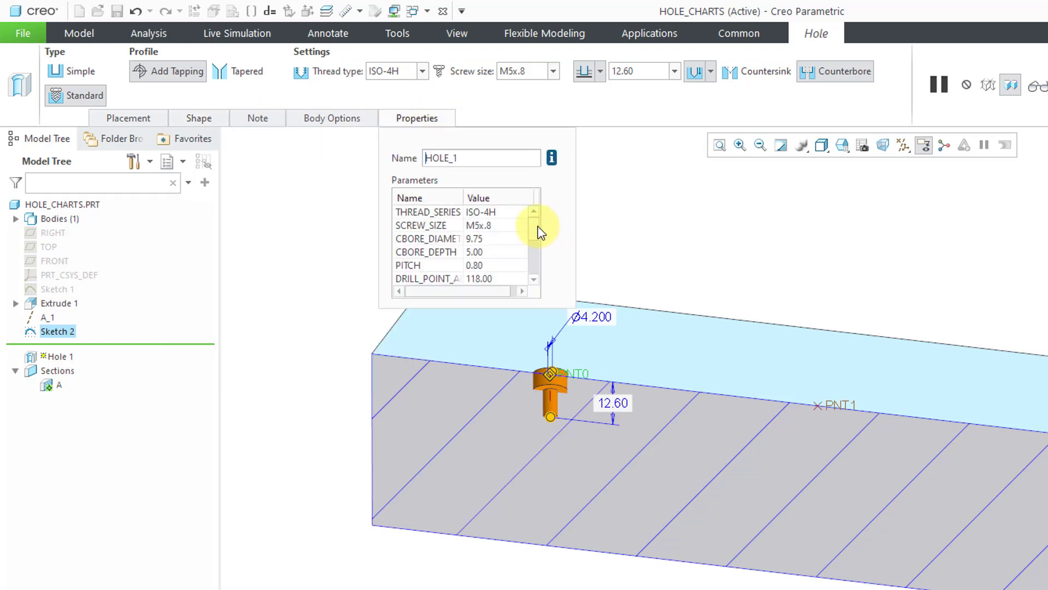
{"action": "mouse_move", "coordinate": [533, 223]}
{"action": "left_mouse_down"}
{"action": "mouse_move", "coordinate": [527, 264]}
{"action": "mouse_move", "coordinate": [538, 222]}
{"action": "left_mouse_up"}
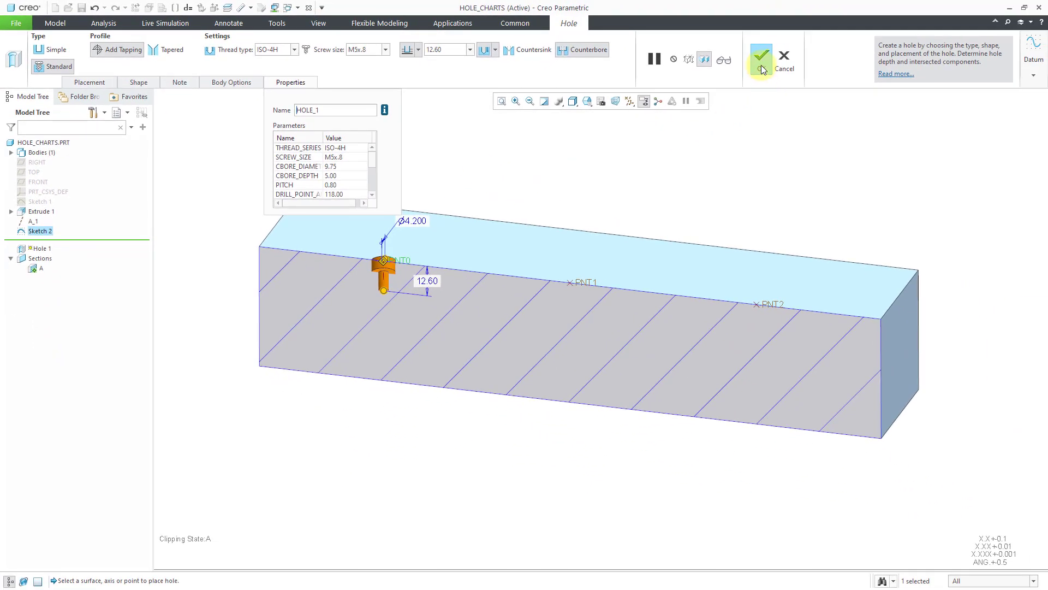
Step: Complete Hole 1 and set the selection filter to Annotation
{"action": "left_click", "coordinate": [762, 69]}
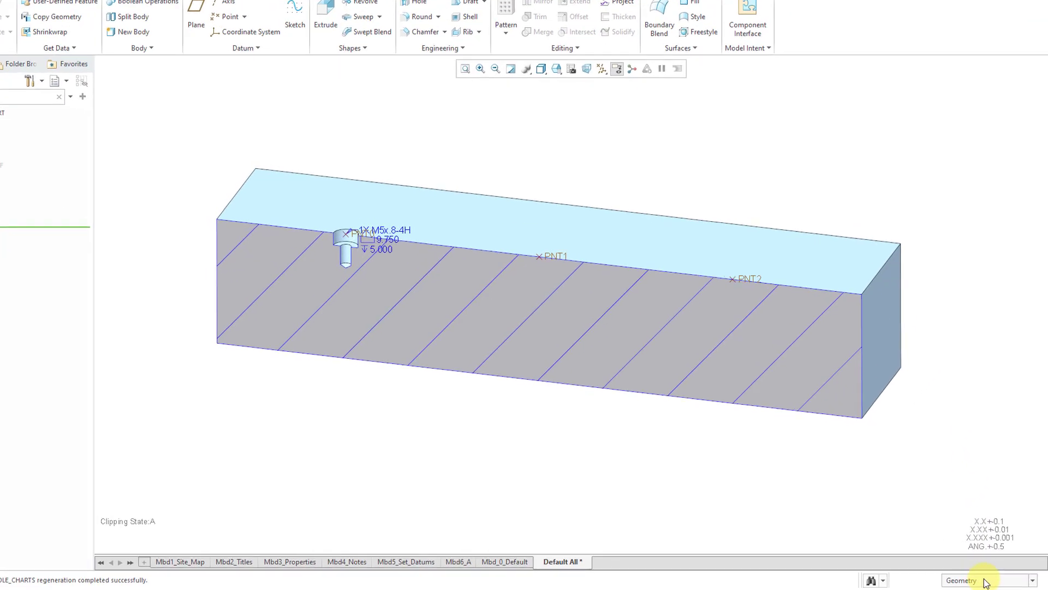
{"action": "left_click", "coordinate": [986, 581]}
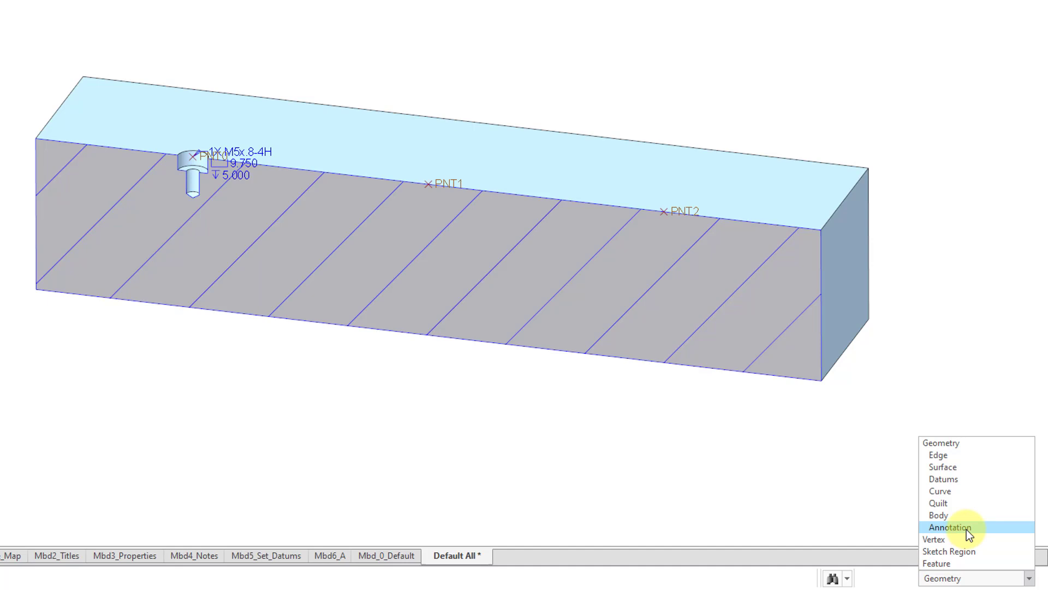
{"action": "left_click", "coordinate": [966, 527]}
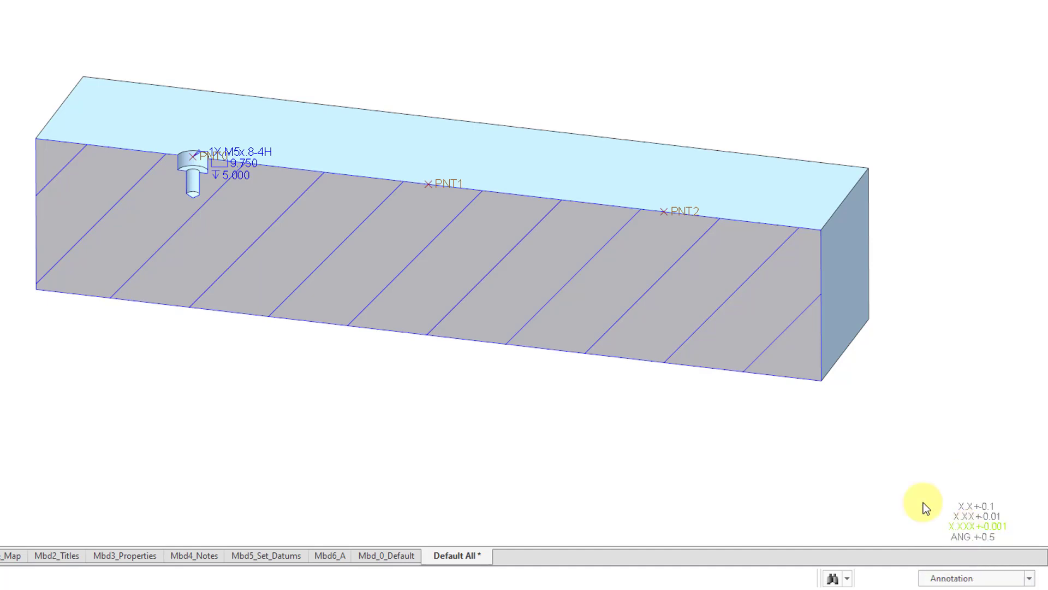
Step: Drag the 1X M5x.8-4H callout note above the block
{"action": "left_click", "coordinate": [247, 165]}
{"action": "left_click_drag", "start_coordinate": [243, 164], "coordinate": [329, 51]}
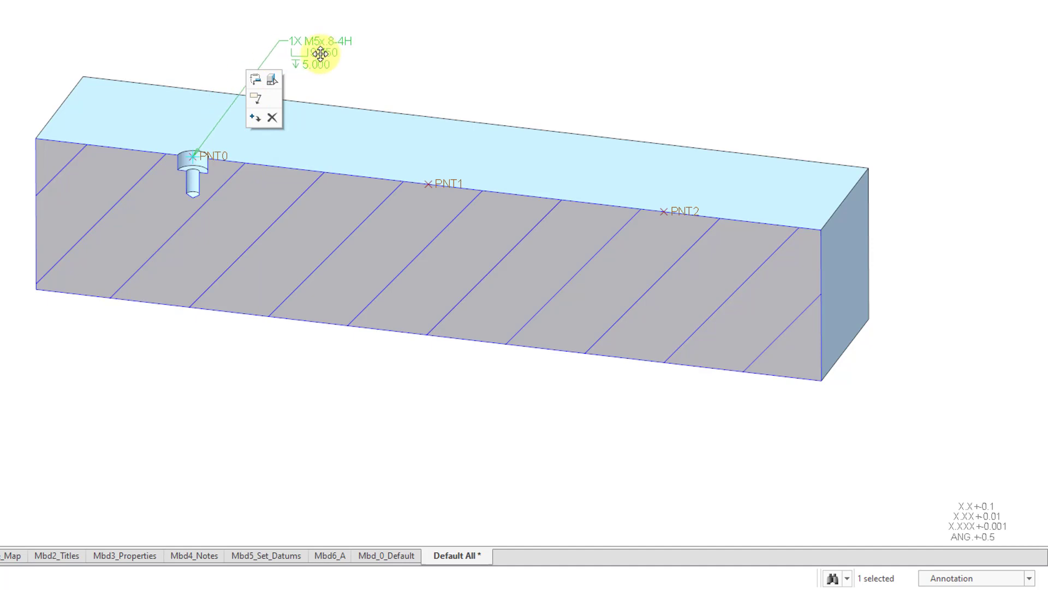
{"action": "left_click", "coordinate": [498, 79]}
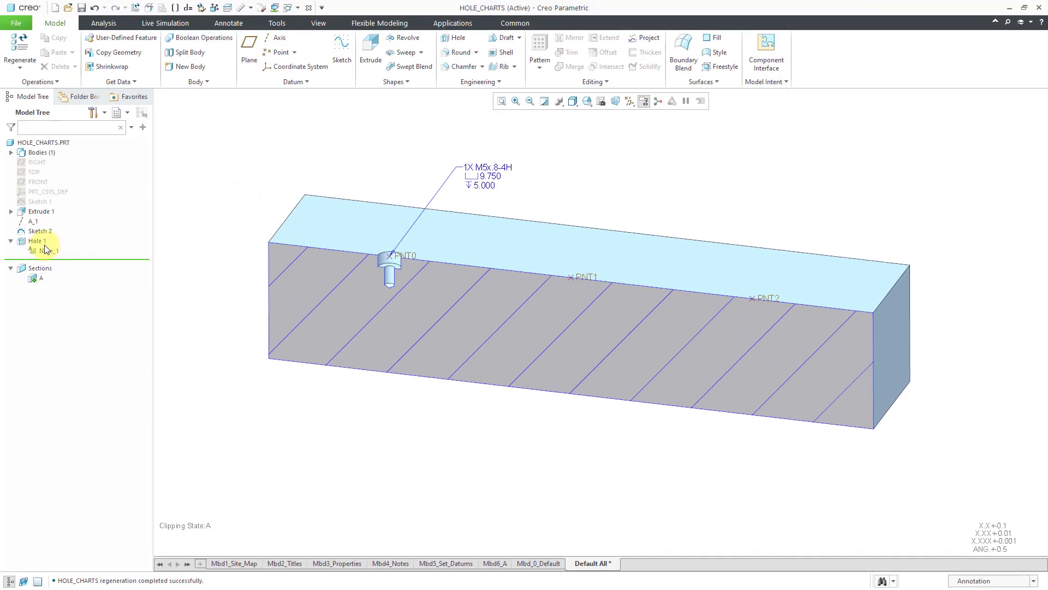
Step: Redefine Hole 1 with a 2 mm counterbore depth and 10 mm counterbore diameter
{"action": "left_click", "coordinate": [38, 240]}
{"action": "left_click", "coordinate": [62, 177]}
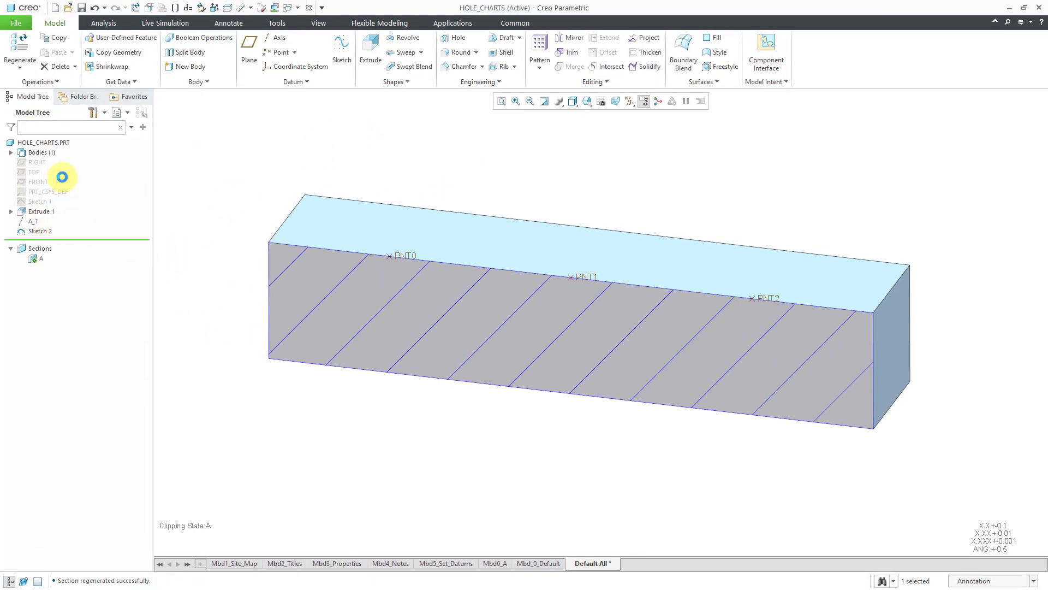
{"action": "left_click", "coordinate": [137, 82]}
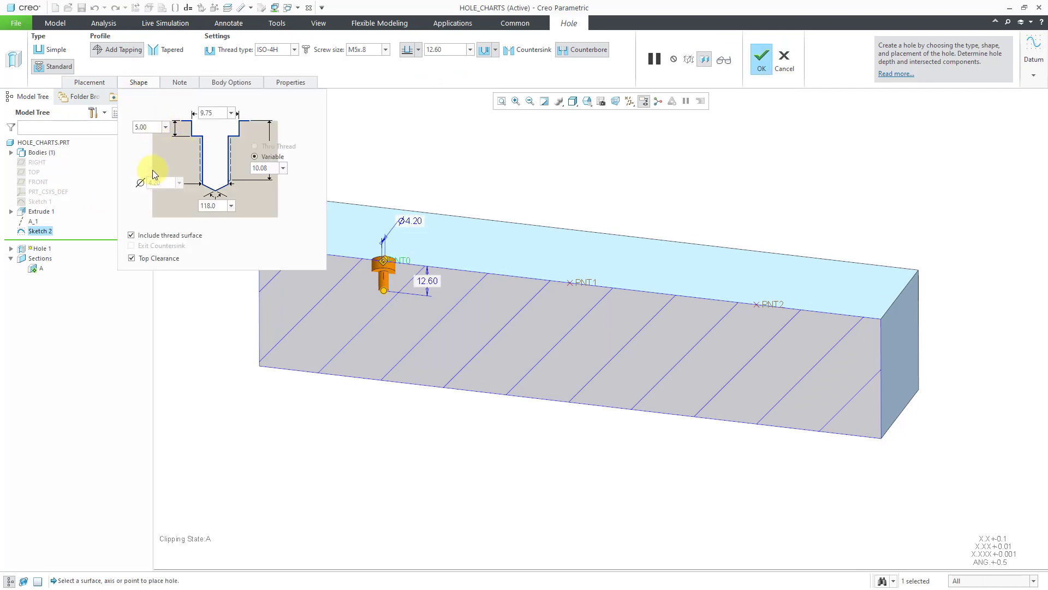
{"action": "left_click", "coordinate": [149, 130]}
{"action": "type", "text": "2"}
{"action": "key", "text": "Return"}
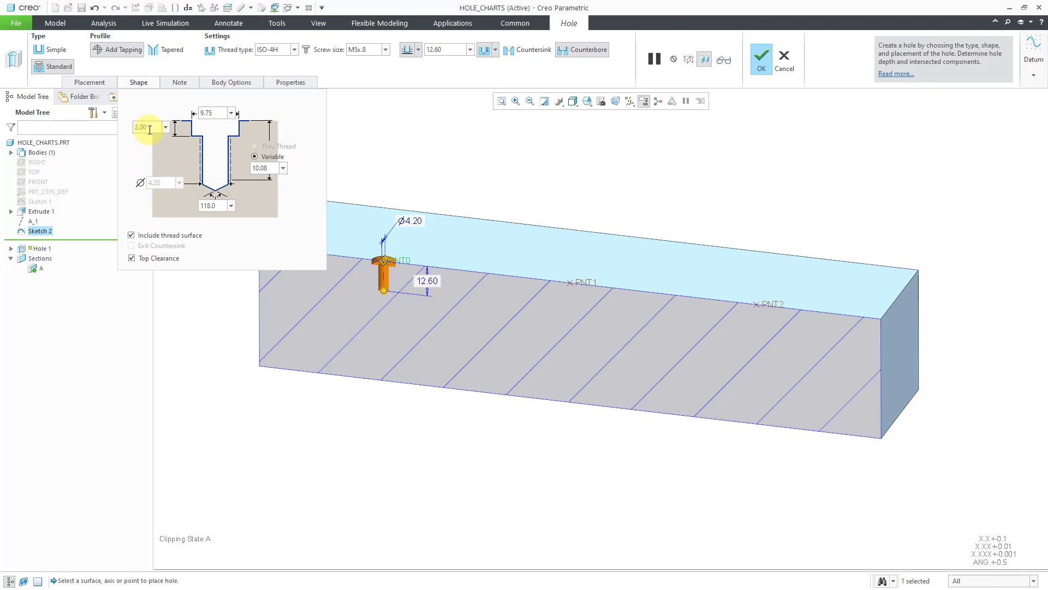
{"action": "left_click", "coordinate": [210, 112]}
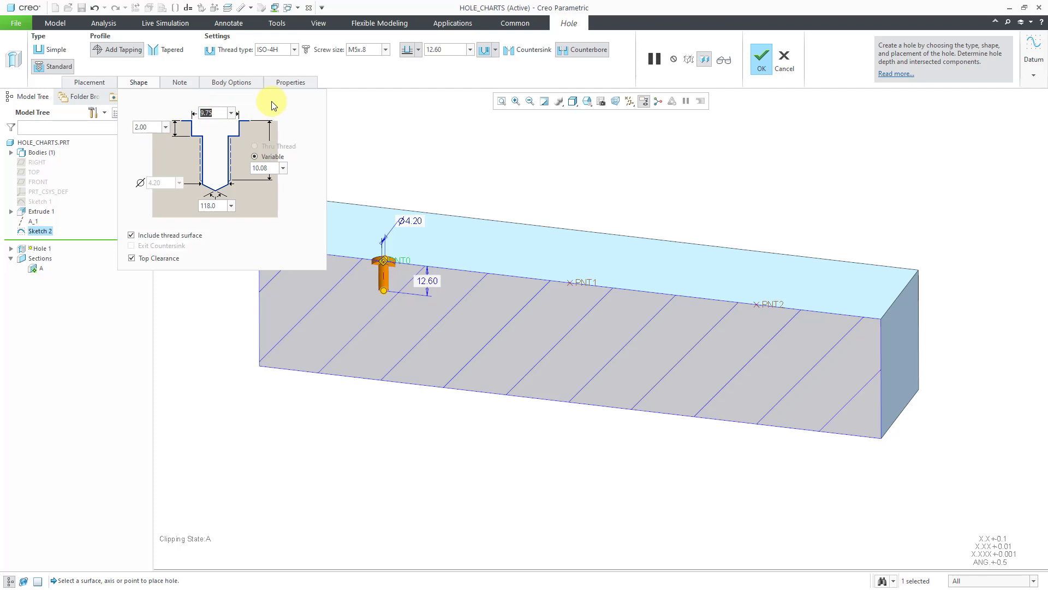
{"action": "type", "text": "10"}
{"action": "key", "text": "Return"}
Step: Set the hole depth to Through All and confirm the redefinition
{"action": "left_click", "coordinate": [418, 50]}
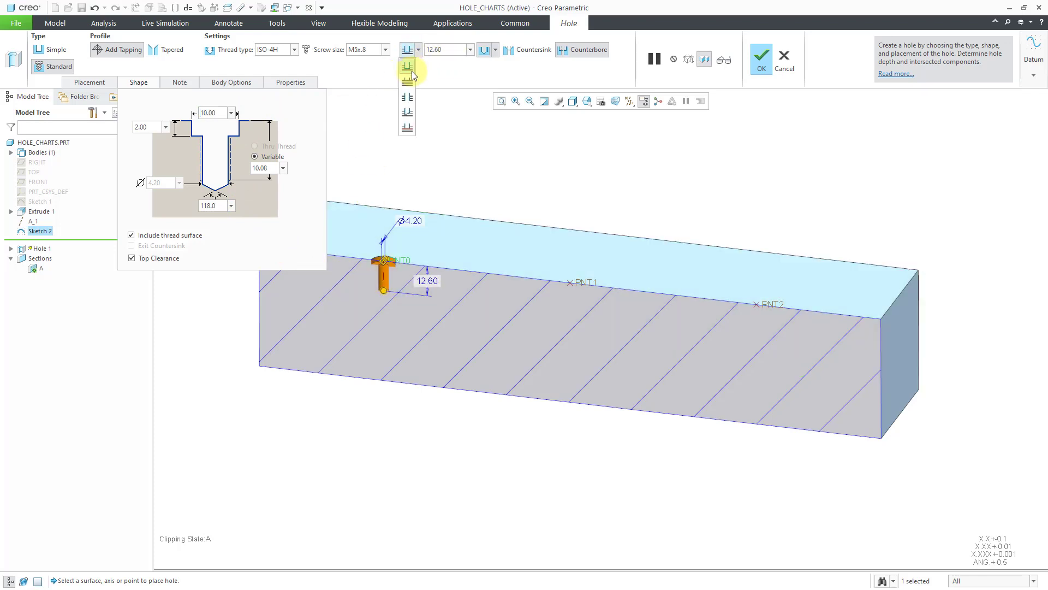
{"action": "left_click", "coordinate": [410, 97]}
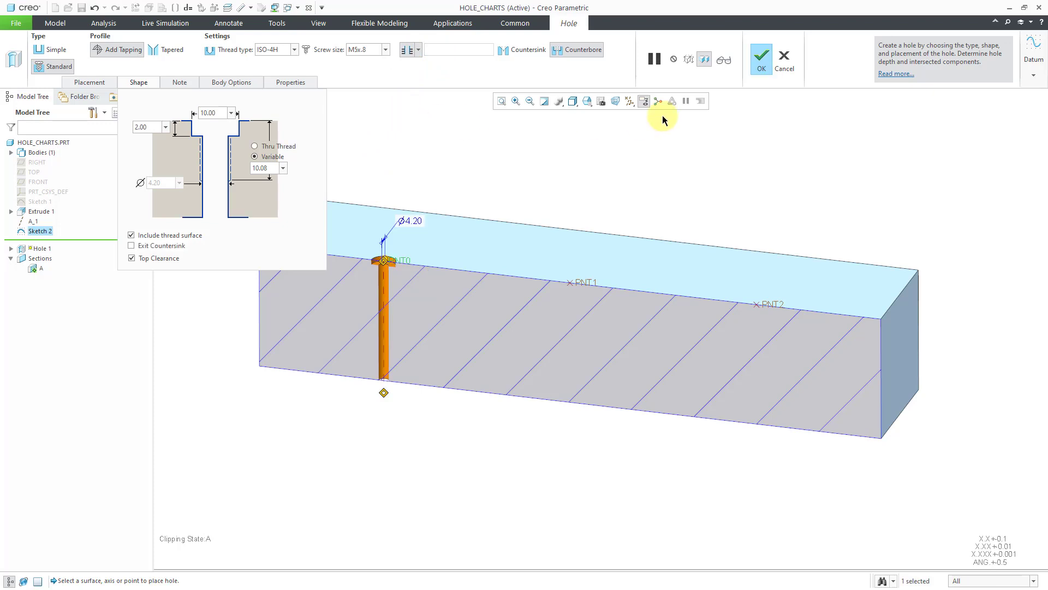
{"action": "left_click", "coordinate": [760, 59]}
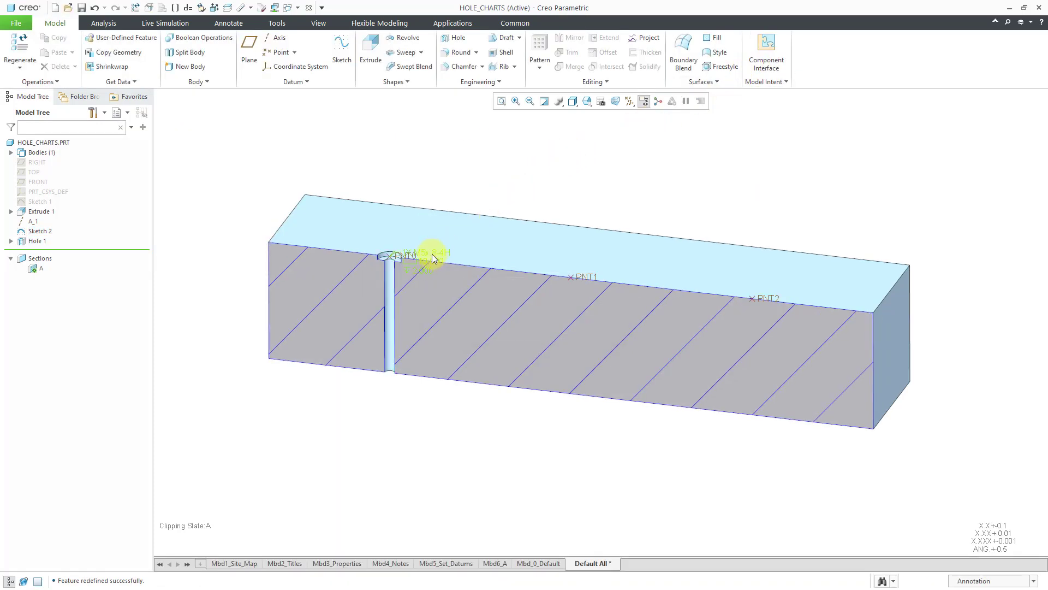
Step: Move the hole callout note above the block, then select Hole 1
{"action": "left_click", "coordinate": [431, 255]}
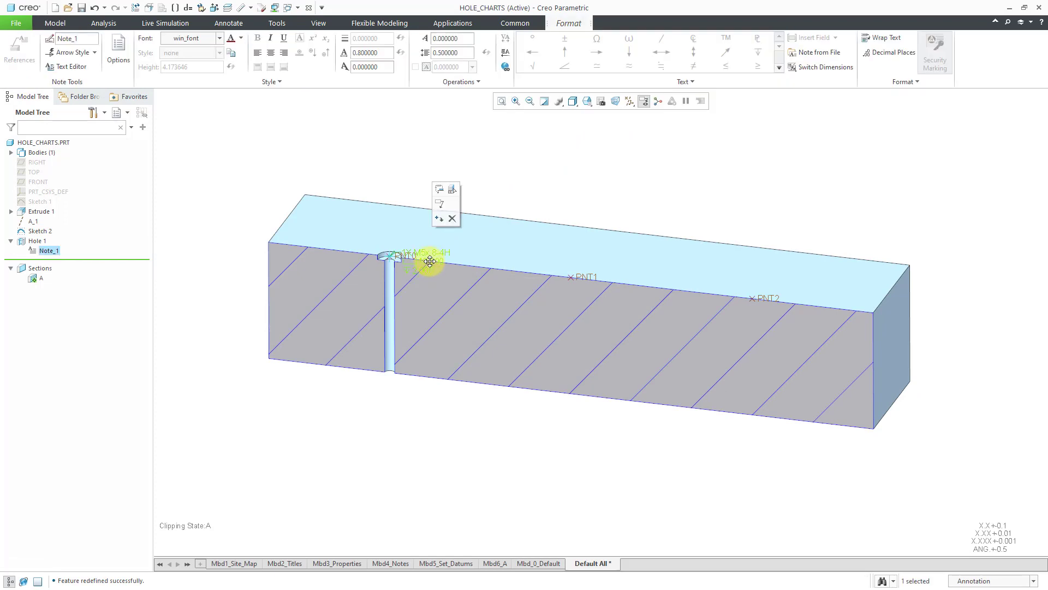
{"action": "left_click_drag", "start_coordinate": [430, 261], "coordinate": [491, 164]}
{"action": "left_click", "coordinate": [568, 195]}
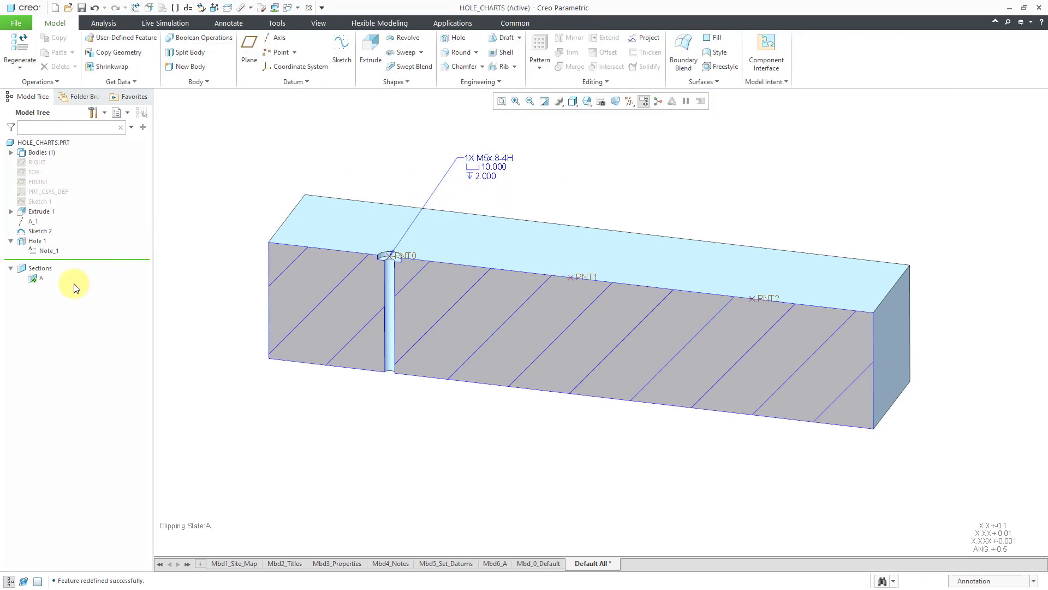
{"action": "left_click", "coordinate": [37, 241]}
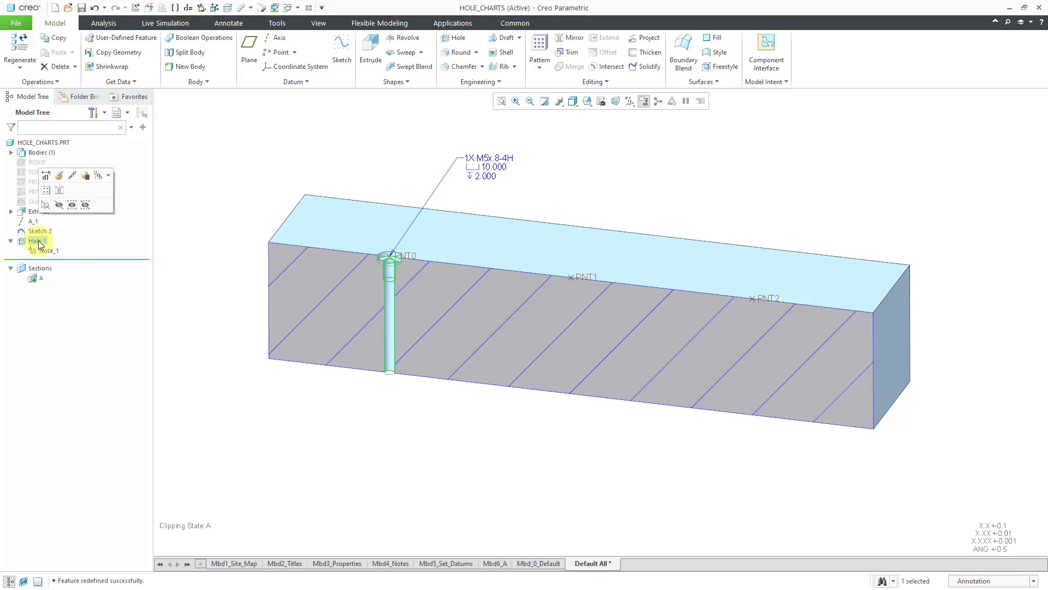
Step: Pattern Hole 1 by Point using Sketch 2, producing three holes with a 3X callout
{"action": "left_click", "coordinate": [46, 191]}
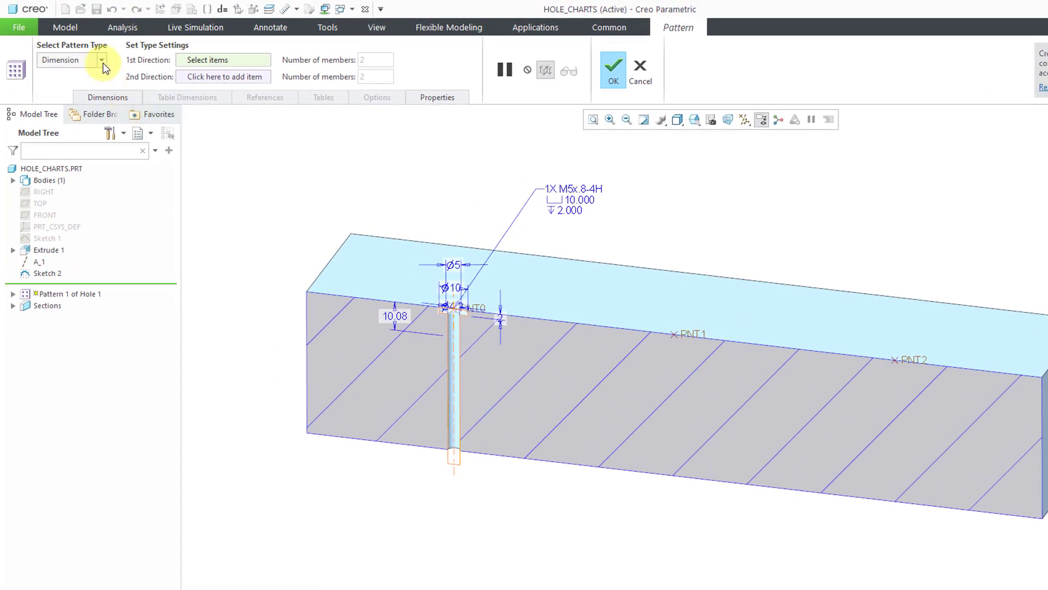
{"action": "left_click", "coordinate": [102, 61]}
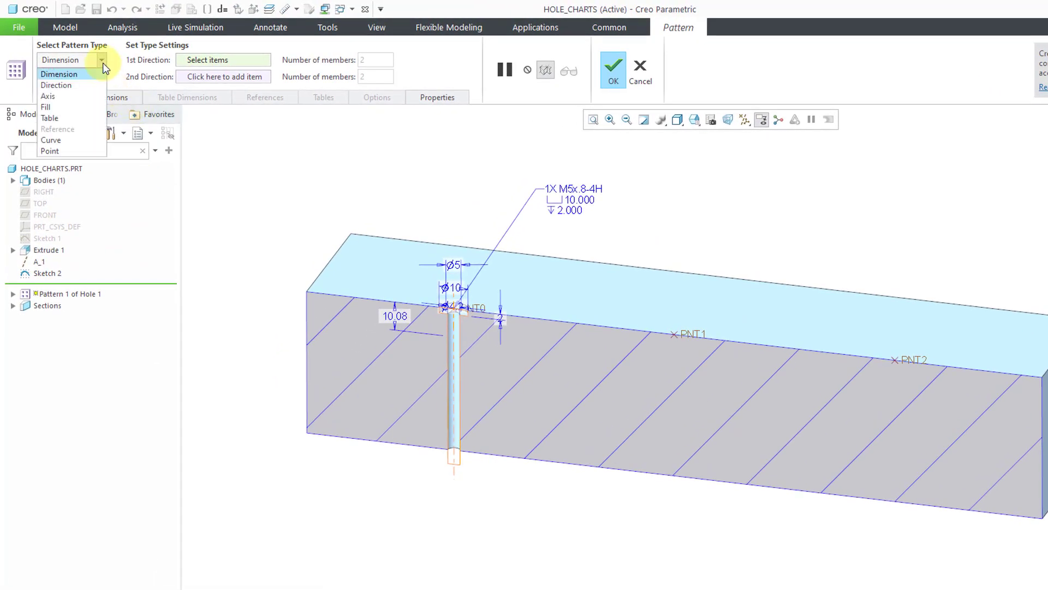
{"action": "left_click", "coordinate": [75, 150]}
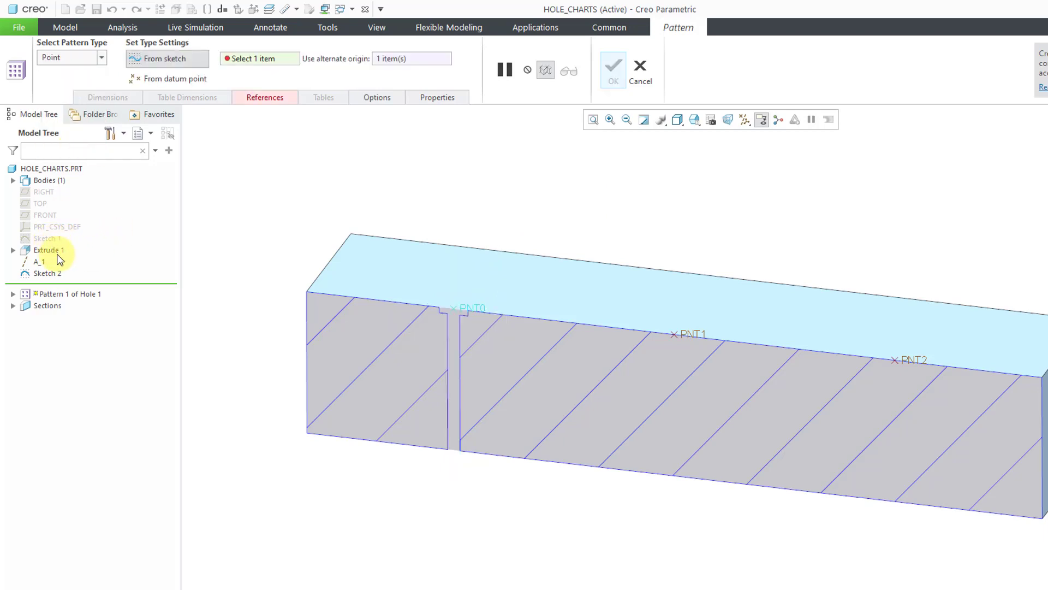
{"action": "left_click", "coordinate": [53, 274]}
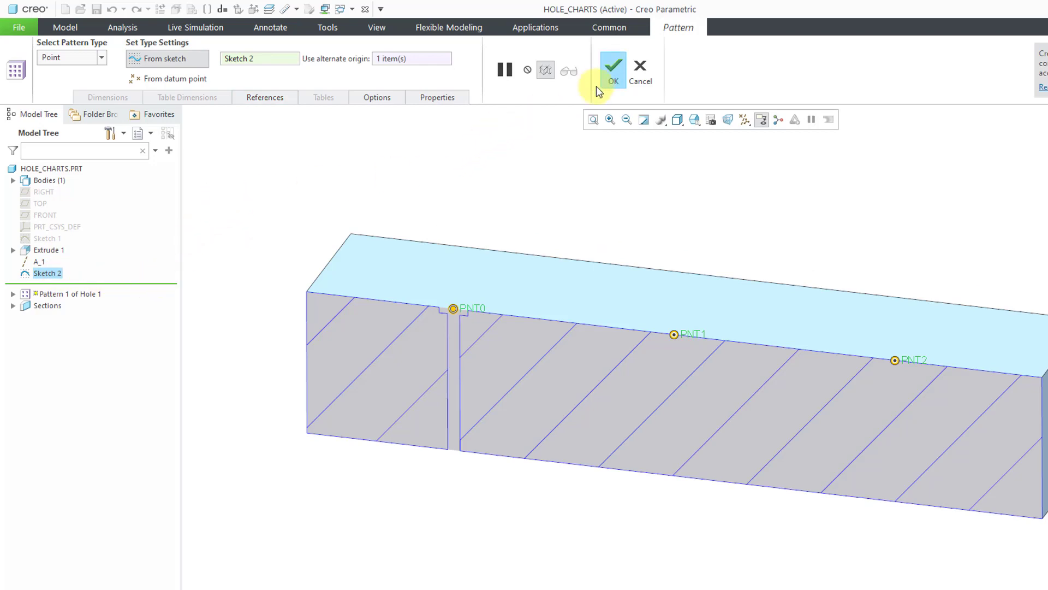
{"action": "left_click", "coordinate": [610, 71]}
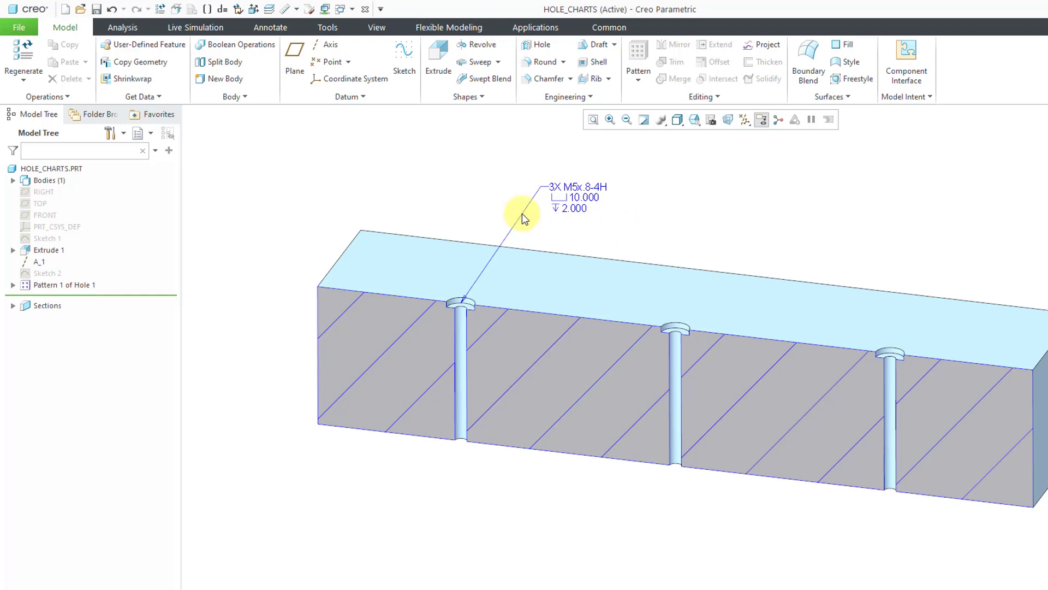
Step: Expand Pattern 1 and Hole 1 [1] in the Model Tree, then switch to Annotate
{"action": "left_click", "coordinate": [12, 285]}
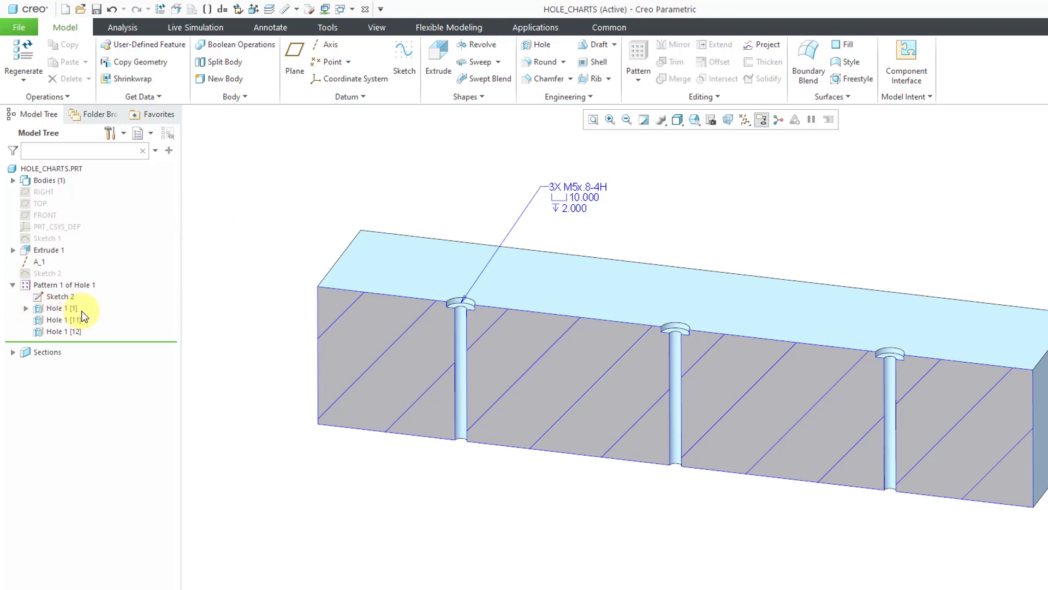
{"action": "left_click", "coordinate": [27, 308]}
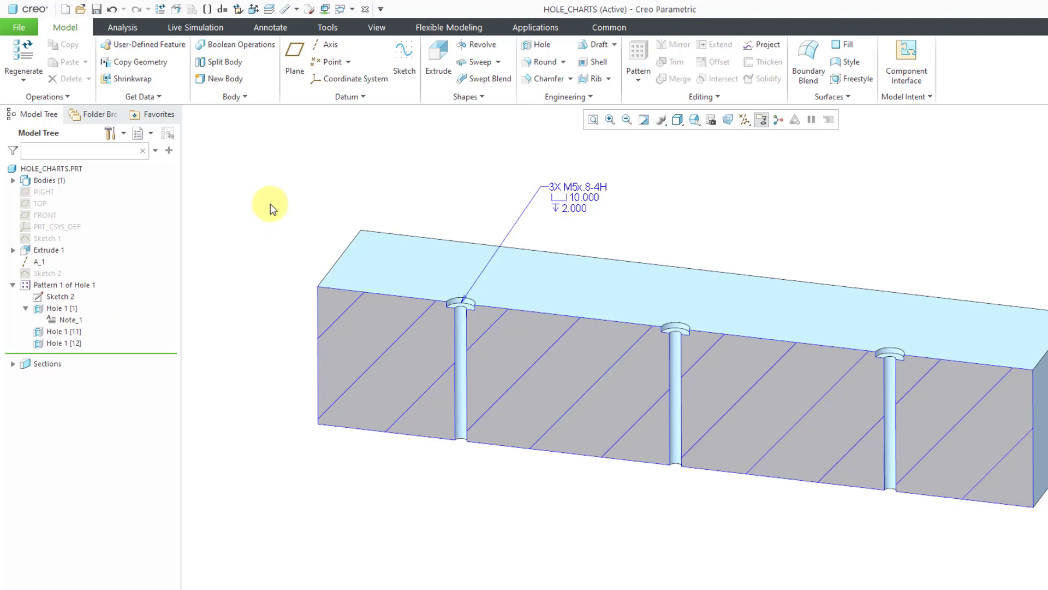
{"action": "left_click", "coordinate": [273, 28]}
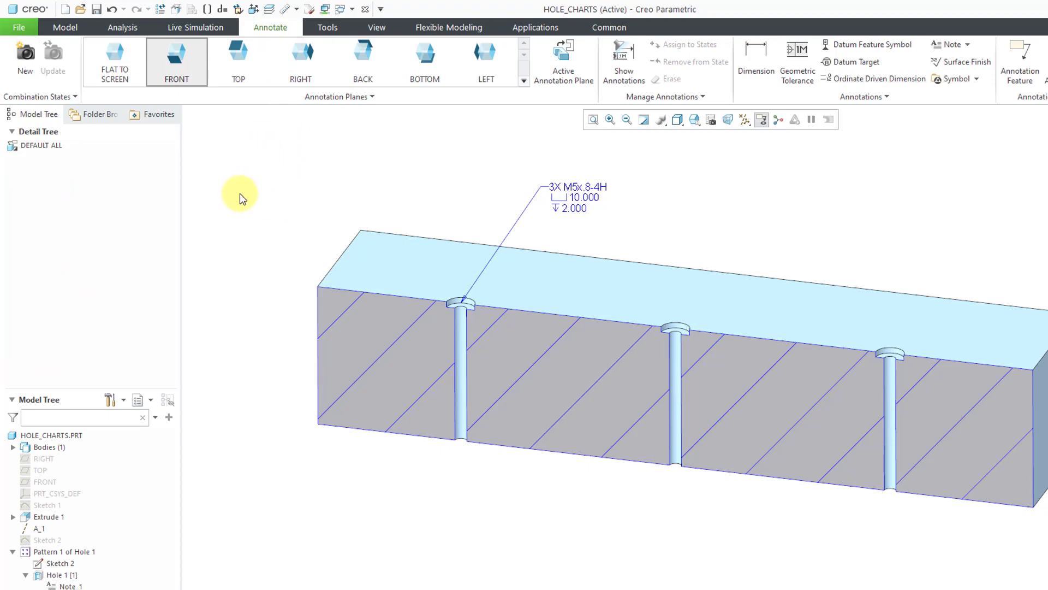
Step: Add a new combination state and rename Comb0001 to 6A
{"action": "left_click", "coordinate": [25, 65]}
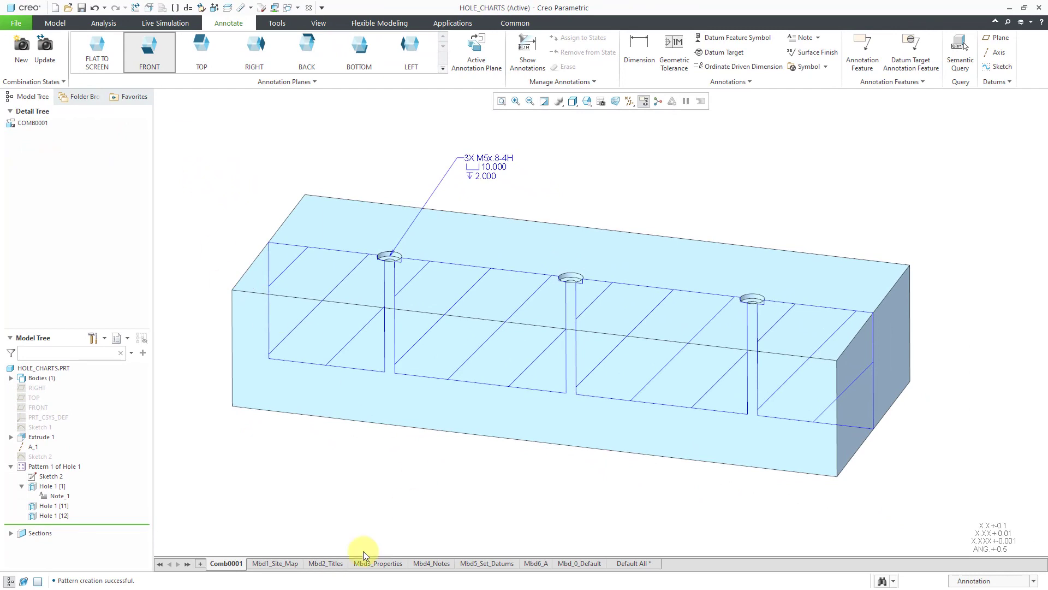
{"action": "right_click", "coordinate": [229, 564]}
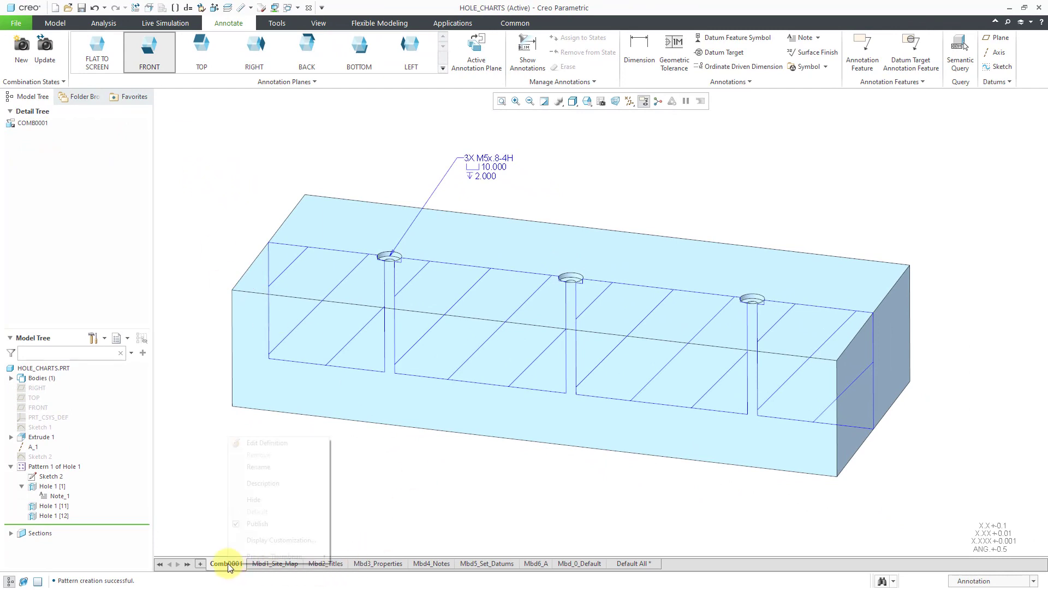
{"action": "left_click", "coordinate": [258, 467]}
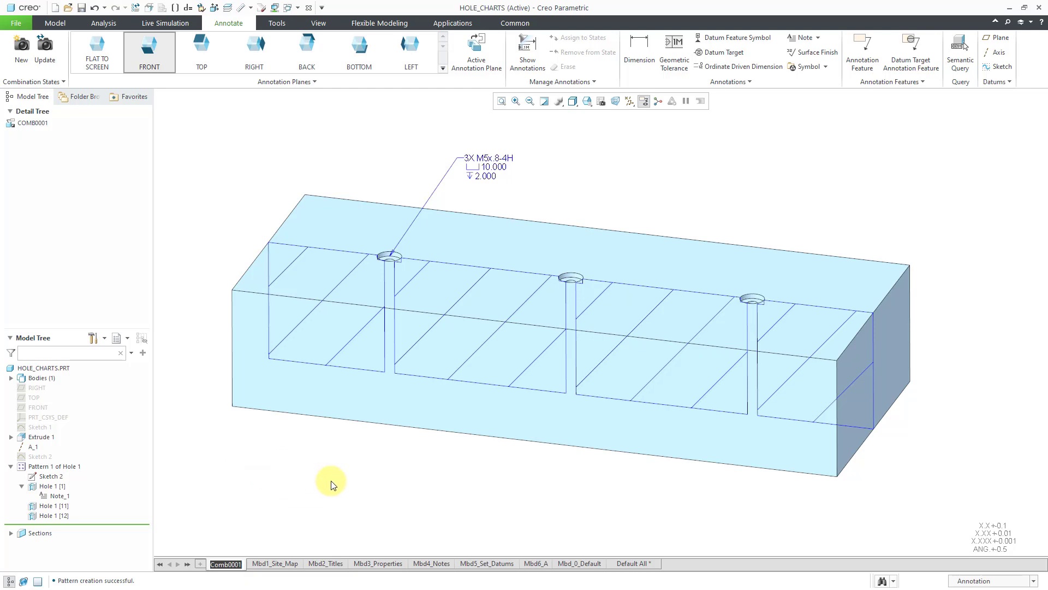
{"action": "type", "text": "6A"}
{"action": "key", "text": "Return"}
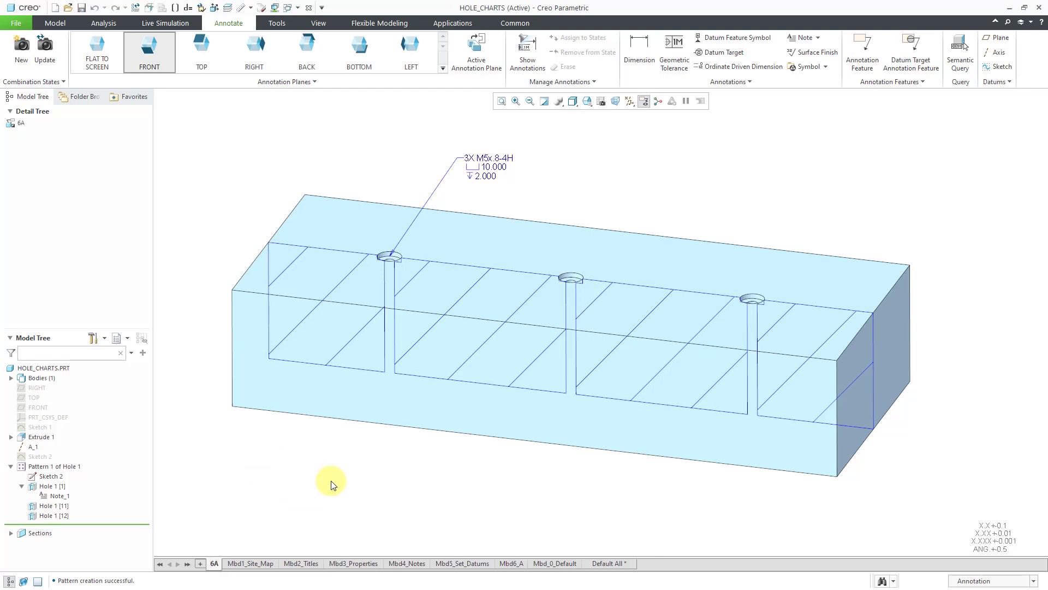
Step: Assign Note_1, the 3X M5x.8-4H callout, to combination state 6A and reselect it
{"action": "left_click", "coordinate": [493, 174]}
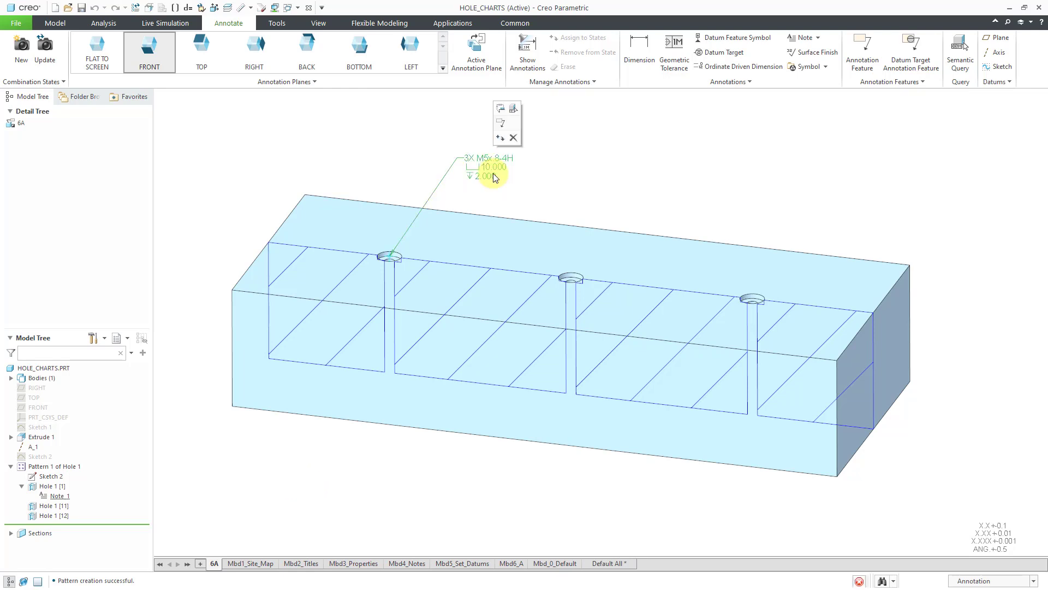
{"action": "left_click", "coordinate": [499, 138]}
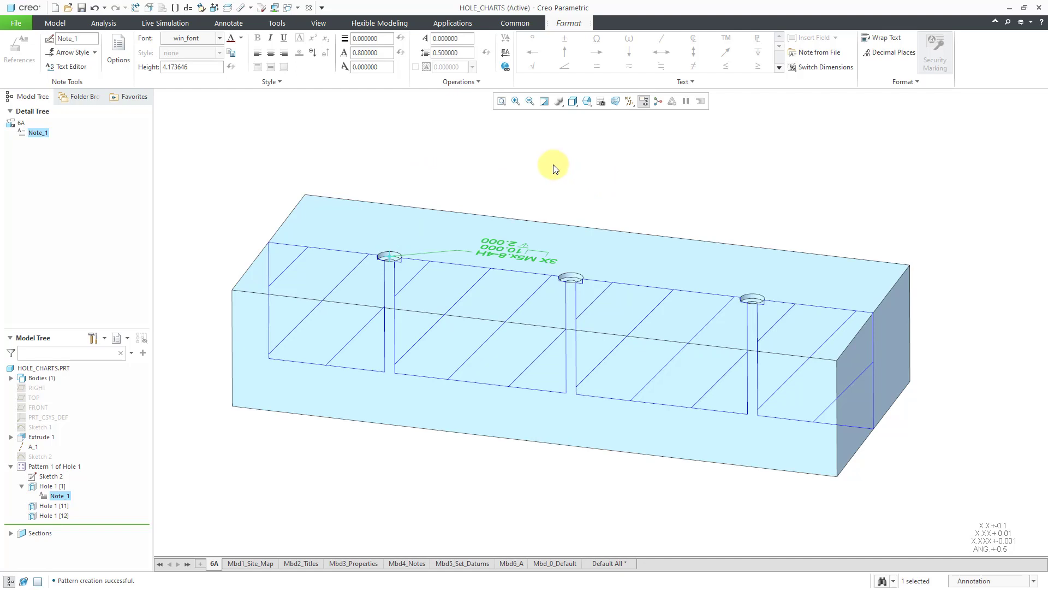
{"action": "left_click", "coordinate": [514, 251]}
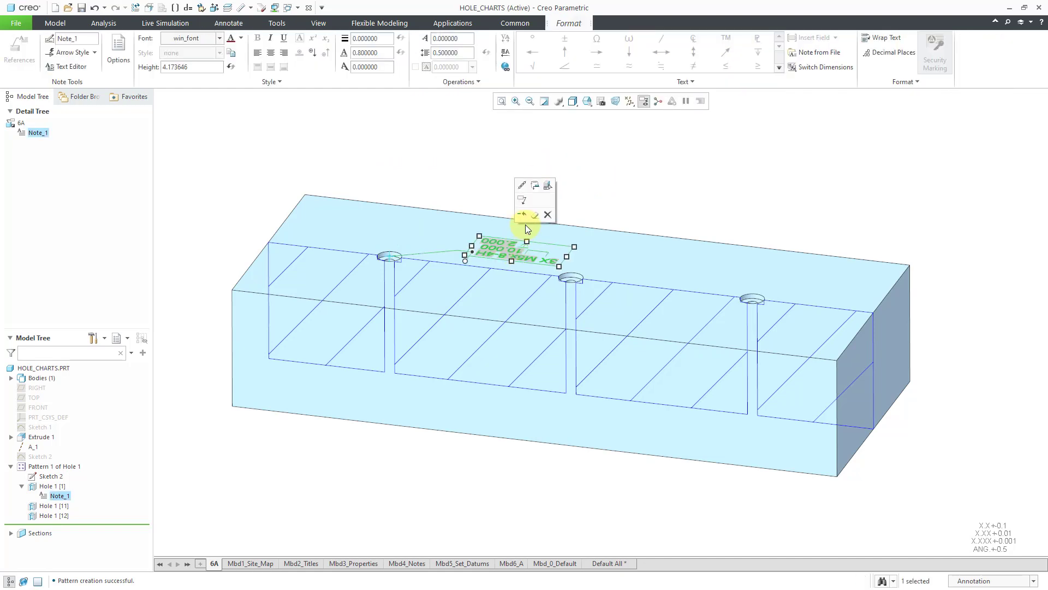
Step: Set Note_1's annotation plane to the FRONT named model orientation so it stands upright
{"action": "right_click", "coordinate": [619, 153]}
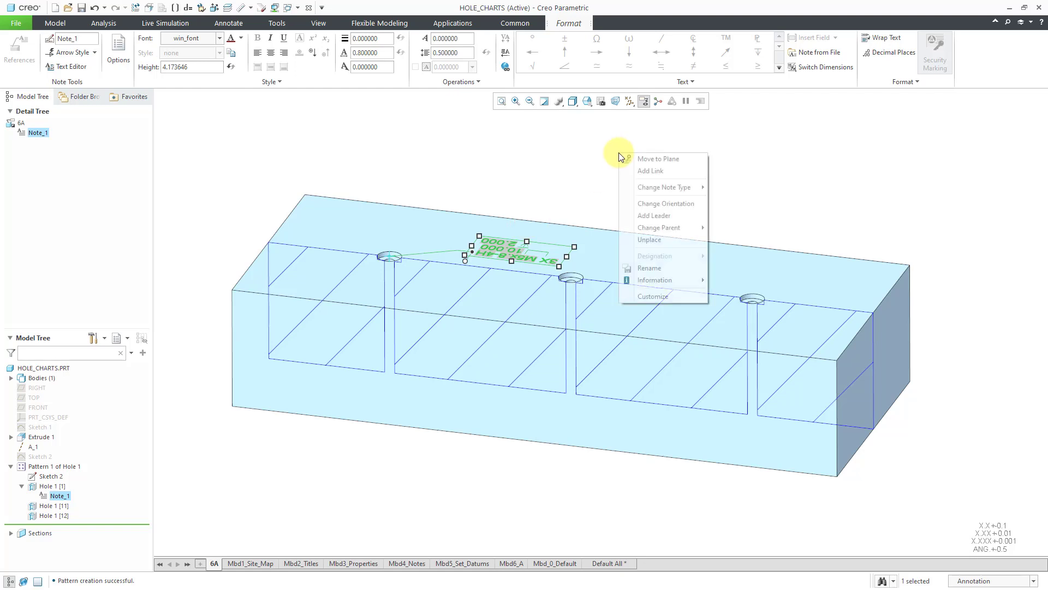
{"action": "left_click", "coordinate": [665, 204]}
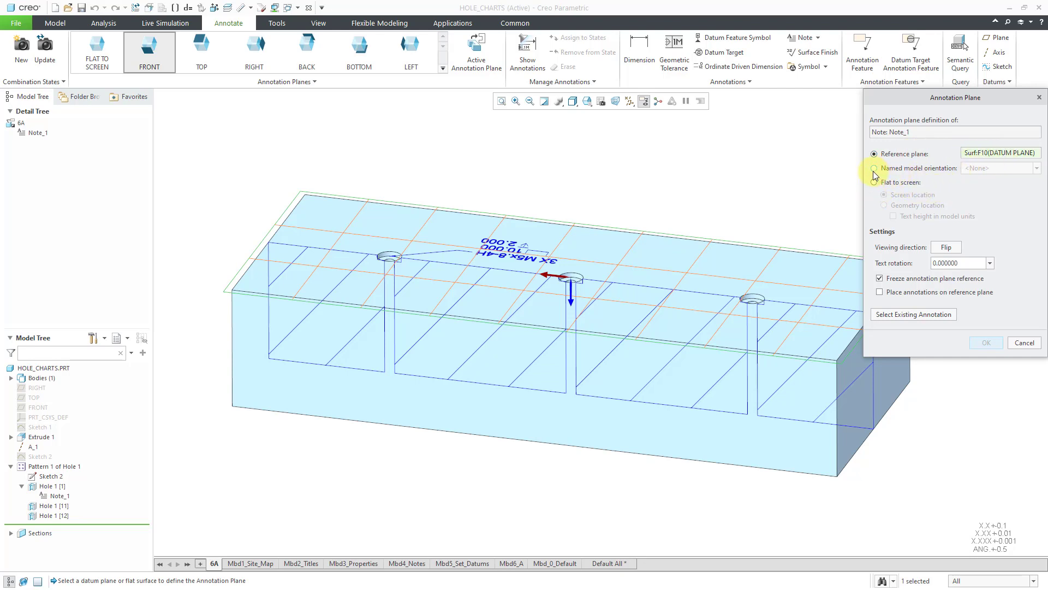
{"action": "left_click", "coordinate": [875, 169]}
{"action": "left_click", "coordinate": [990, 167]}
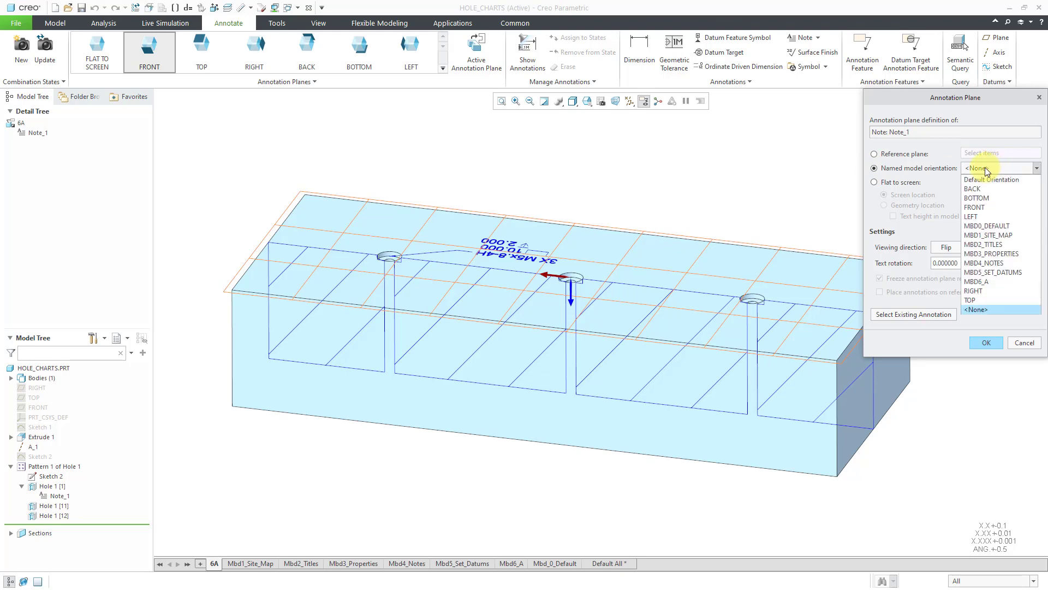
{"action": "left_click", "coordinate": [976, 208]}
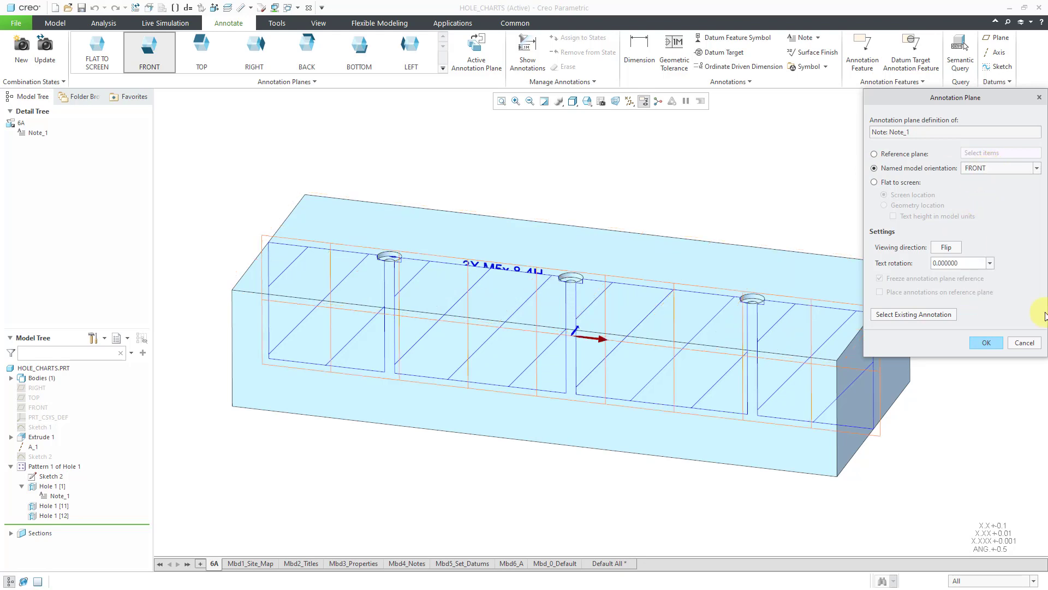
{"action": "left_click", "coordinate": [987, 343]}
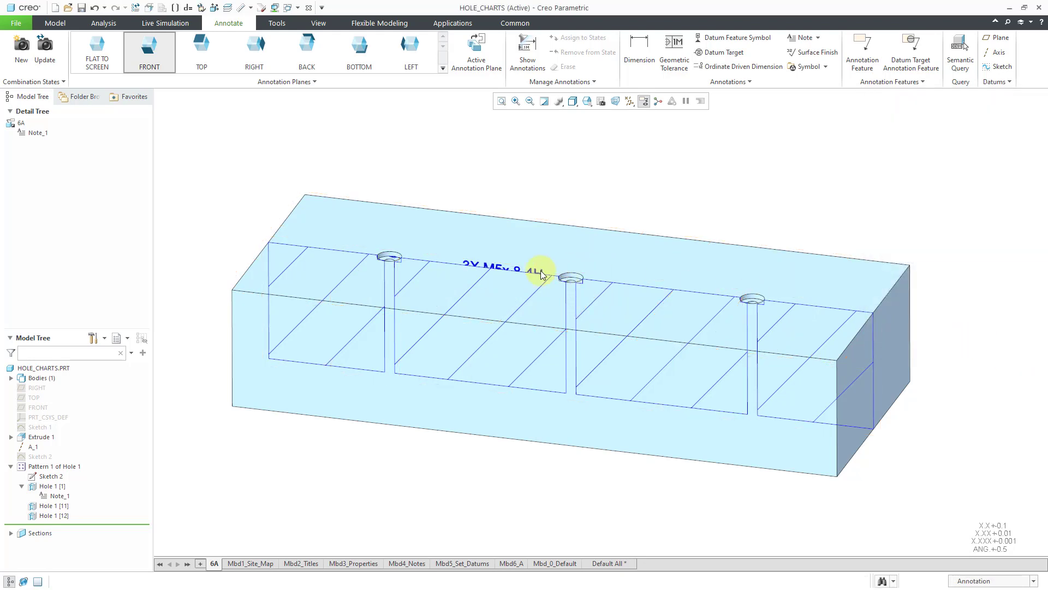
Step: Drag the 3X M5x.8-4H callout above the block, keeping its leader on the first hole
{"action": "left_click", "coordinate": [505, 270]}
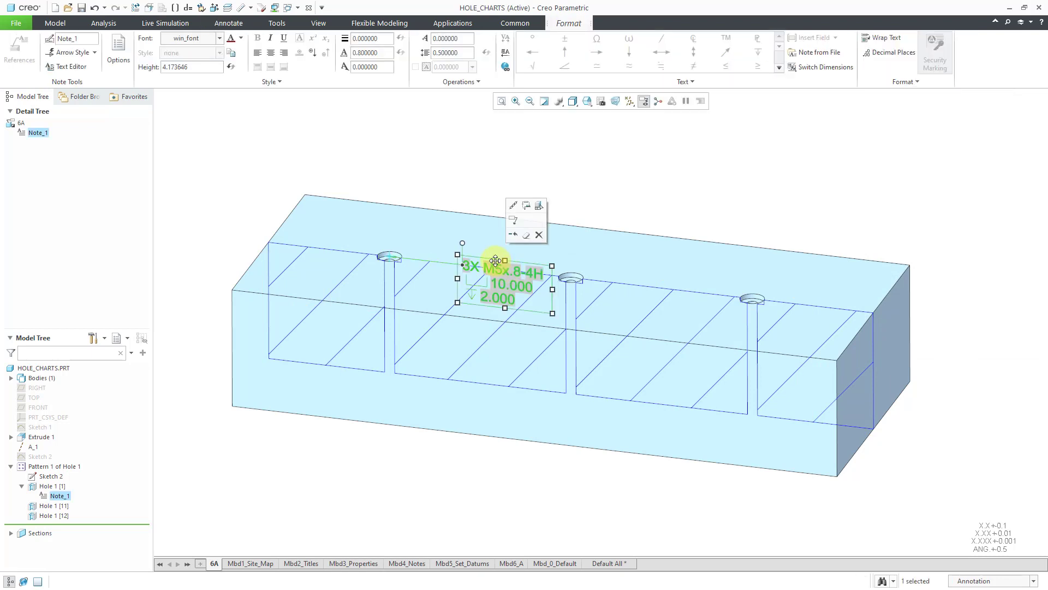
{"action": "left_click_drag", "start_coordinate": [506, 271], "coordinate": [519, 146]}
{"action": "left_click", "coordinate": [618, 193]}
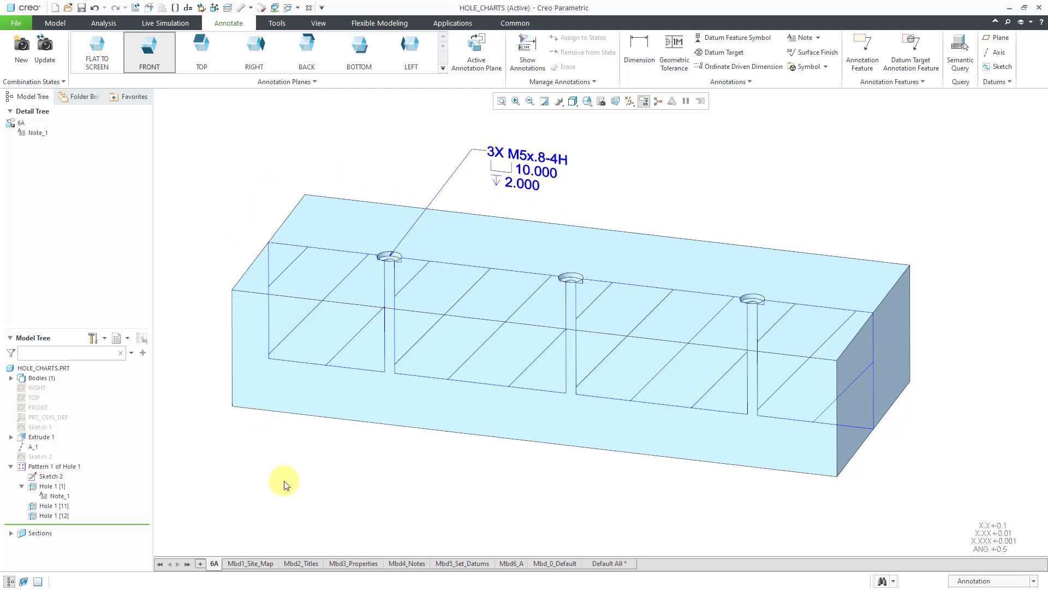
Step: Edit combination state 6A to use cross section A, cutting open the three counterbored holes
{"action": "right_click", "coordinate": [215, 565]}
{"action": "left_click", "coordinate": [253, 444]}
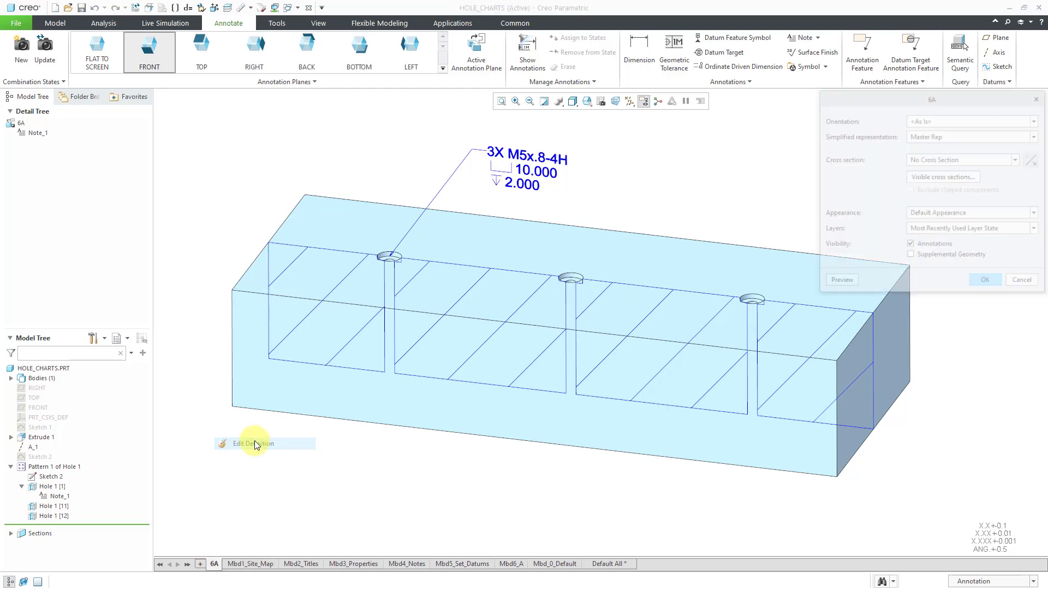
{"action": "left_click", "coordinate": [995, 159]}
{"action": "left_click", "coordinate": [962, 191]}
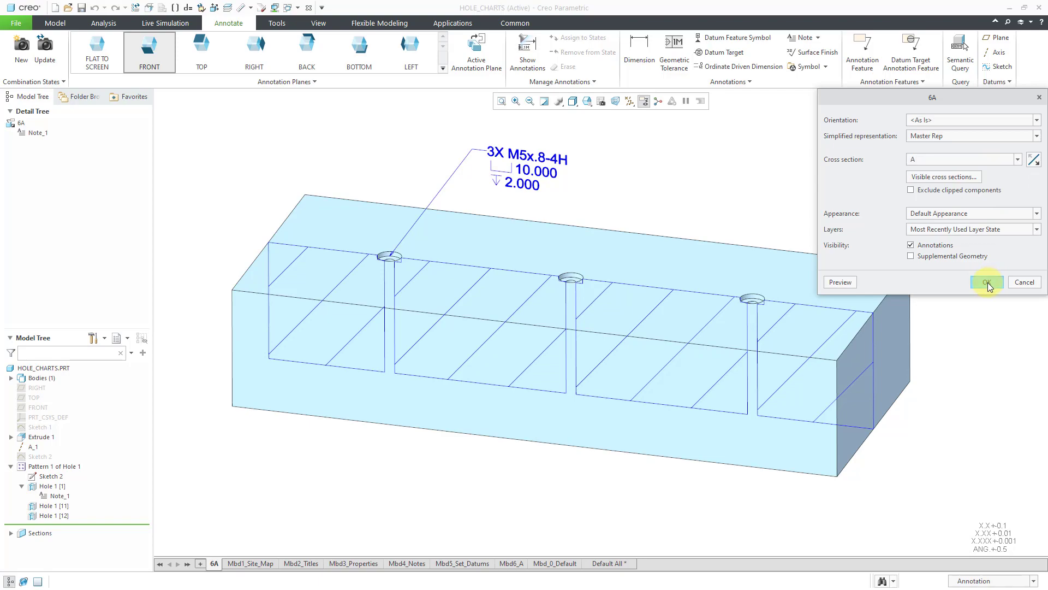
{"action": "left_click", "coordinate": [987, 282]}
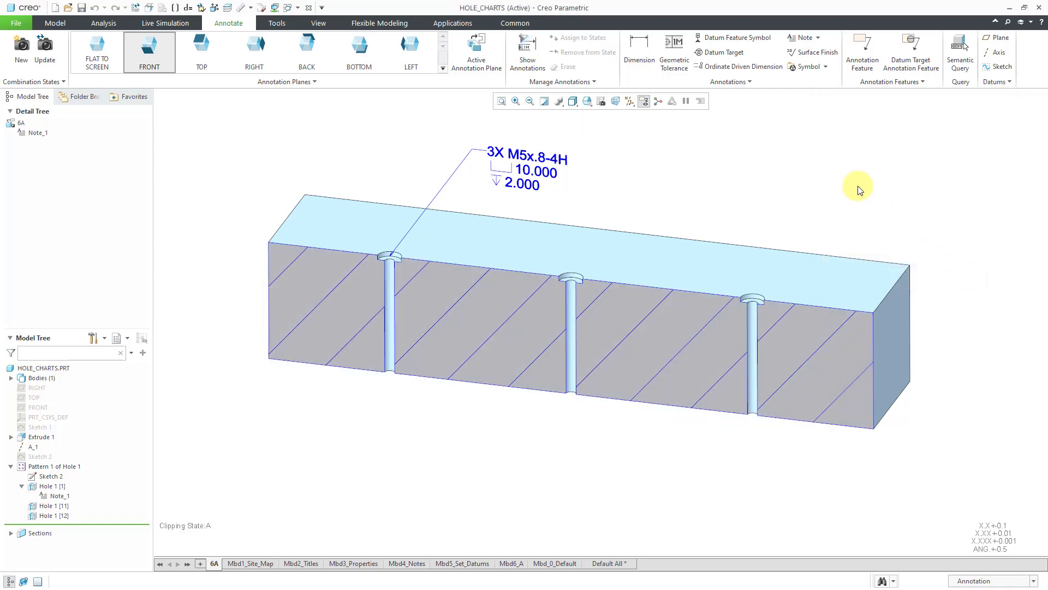